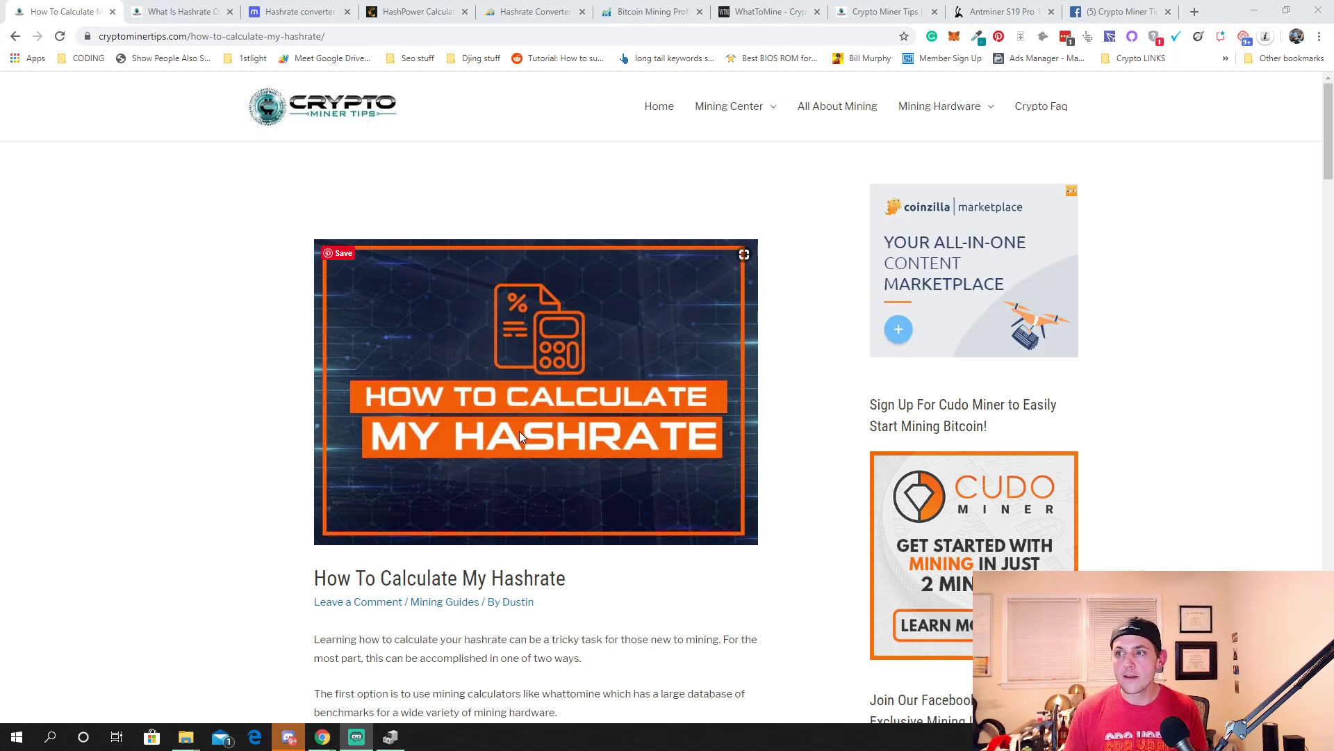
Review the hash rate definition in the explainer article and the Hashes, Sols and Graphs units in minerstat's Hashrate converter.
{"action": "left_click", "coordinate": [182, 9]}
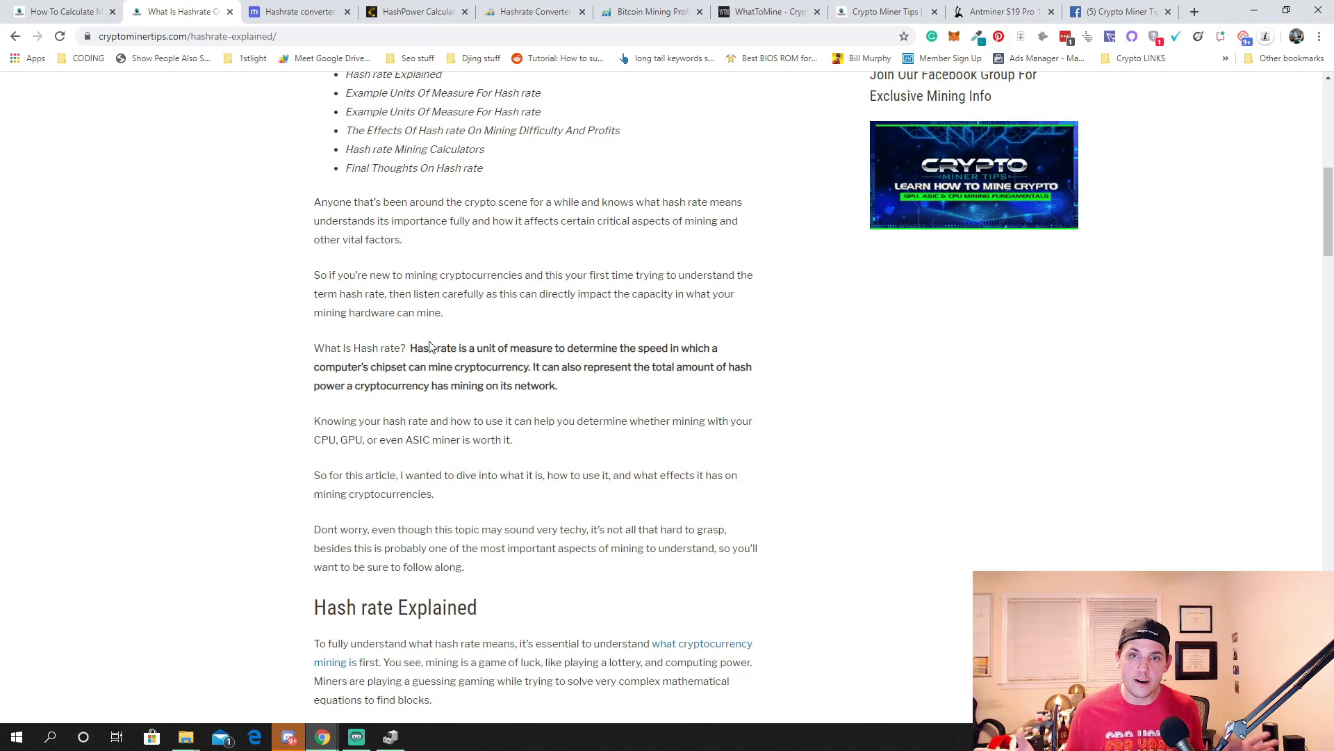
{"action": "key", "text": "ctrl+Tab"}
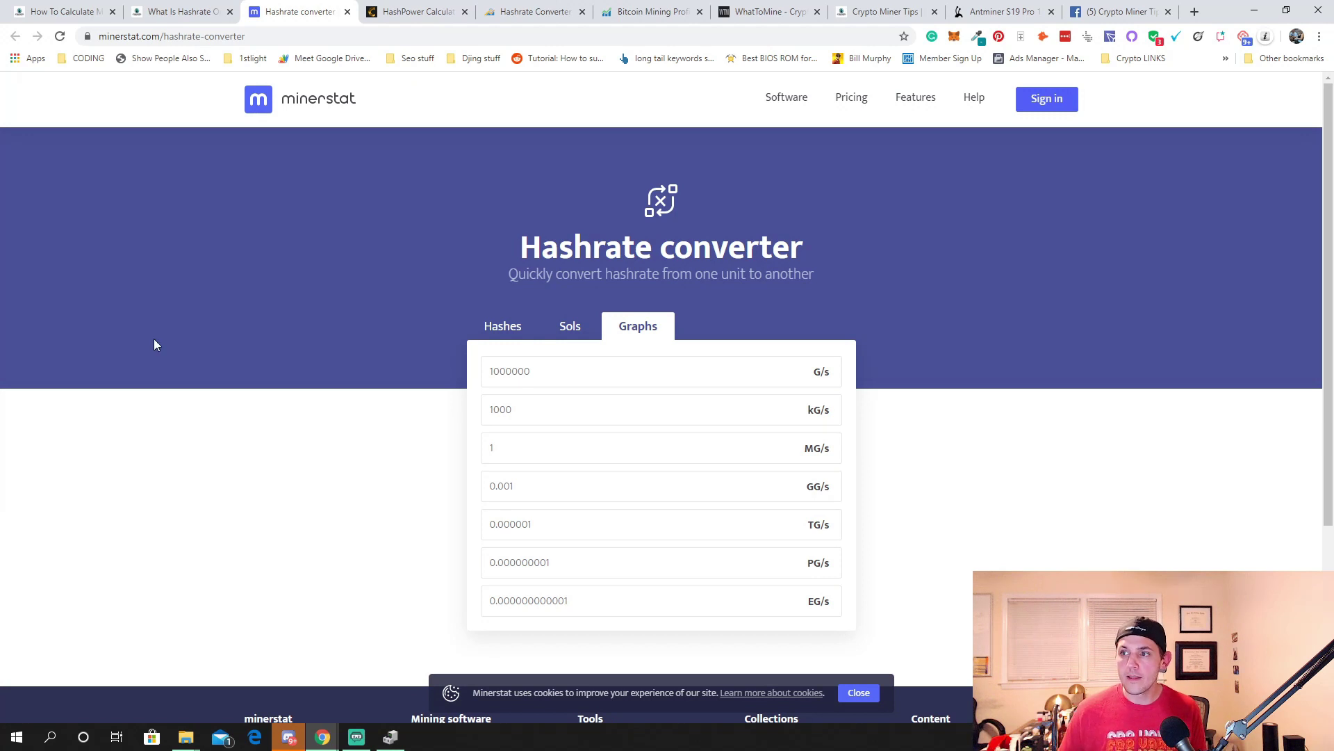
{"action": "left_click", "coordinate": [505, 327]}
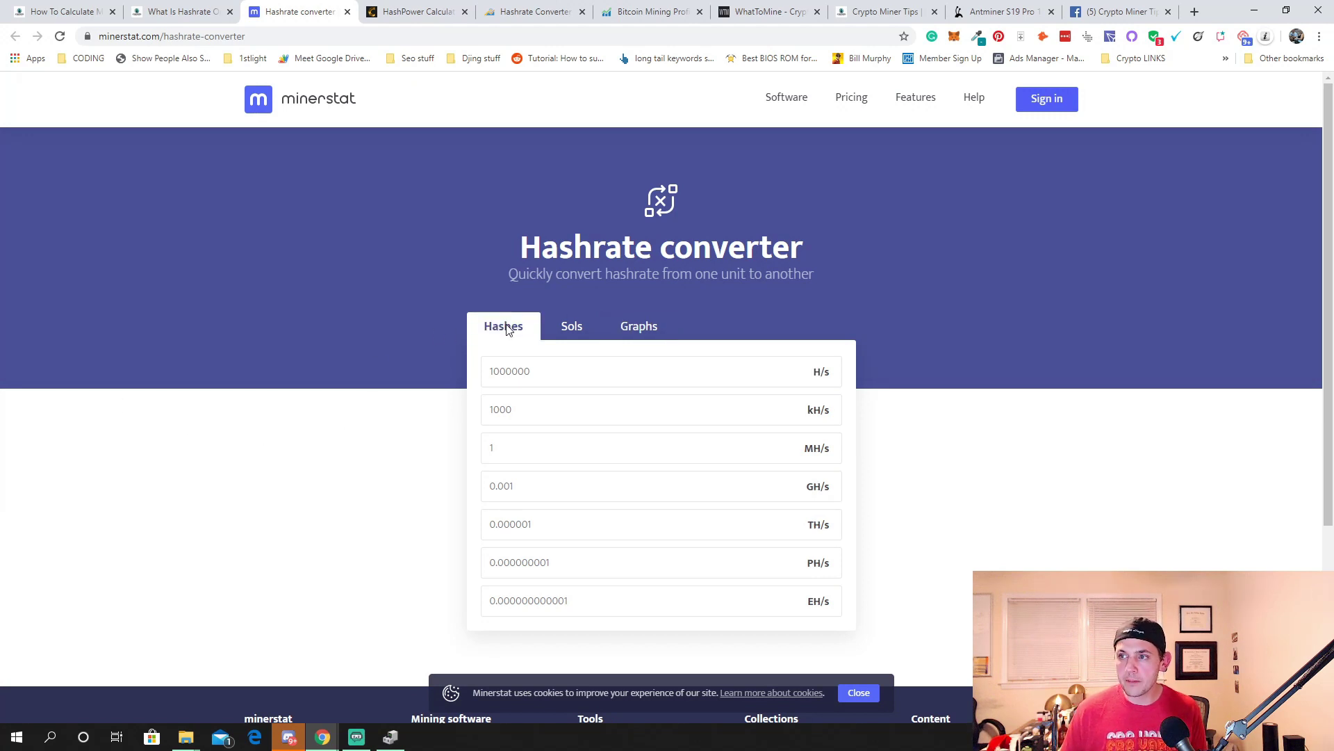
{"action": "left_click", "coordinate": [567, 330]}
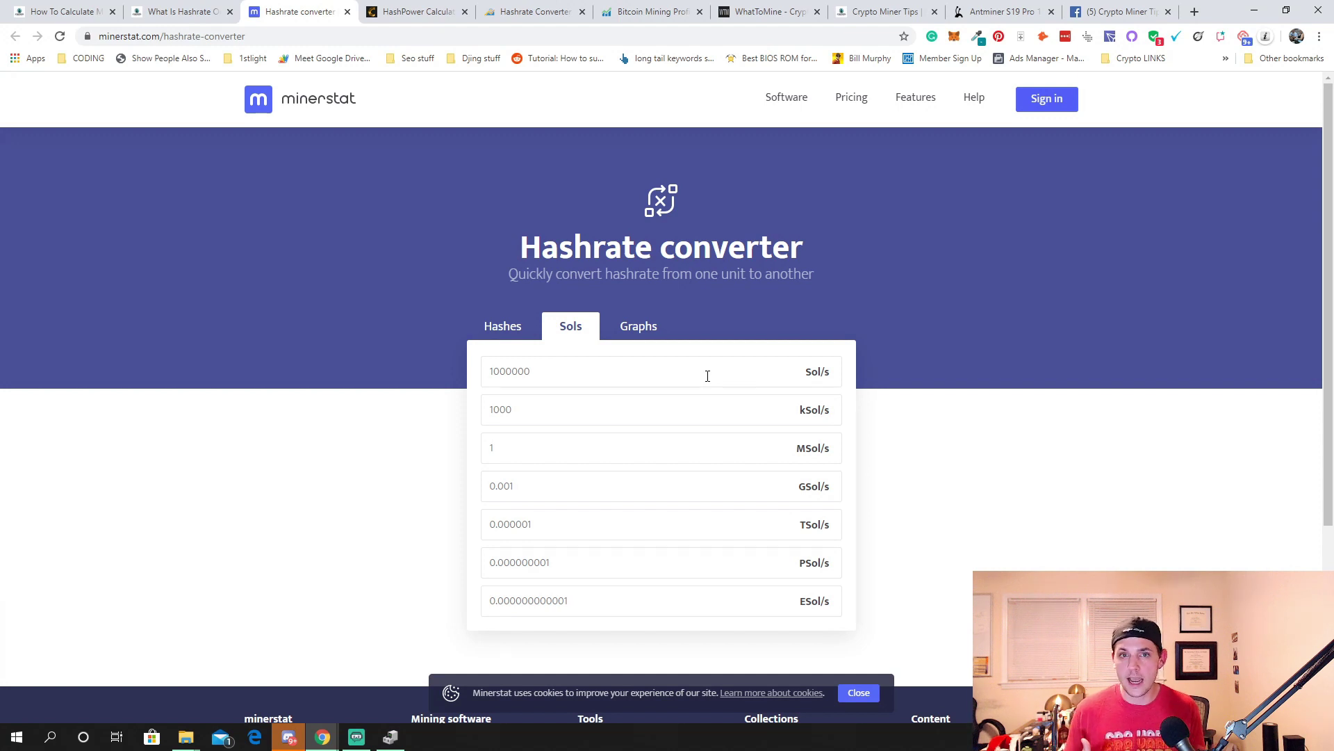
{"action": "left_click", "coordinate": [638, 326]}
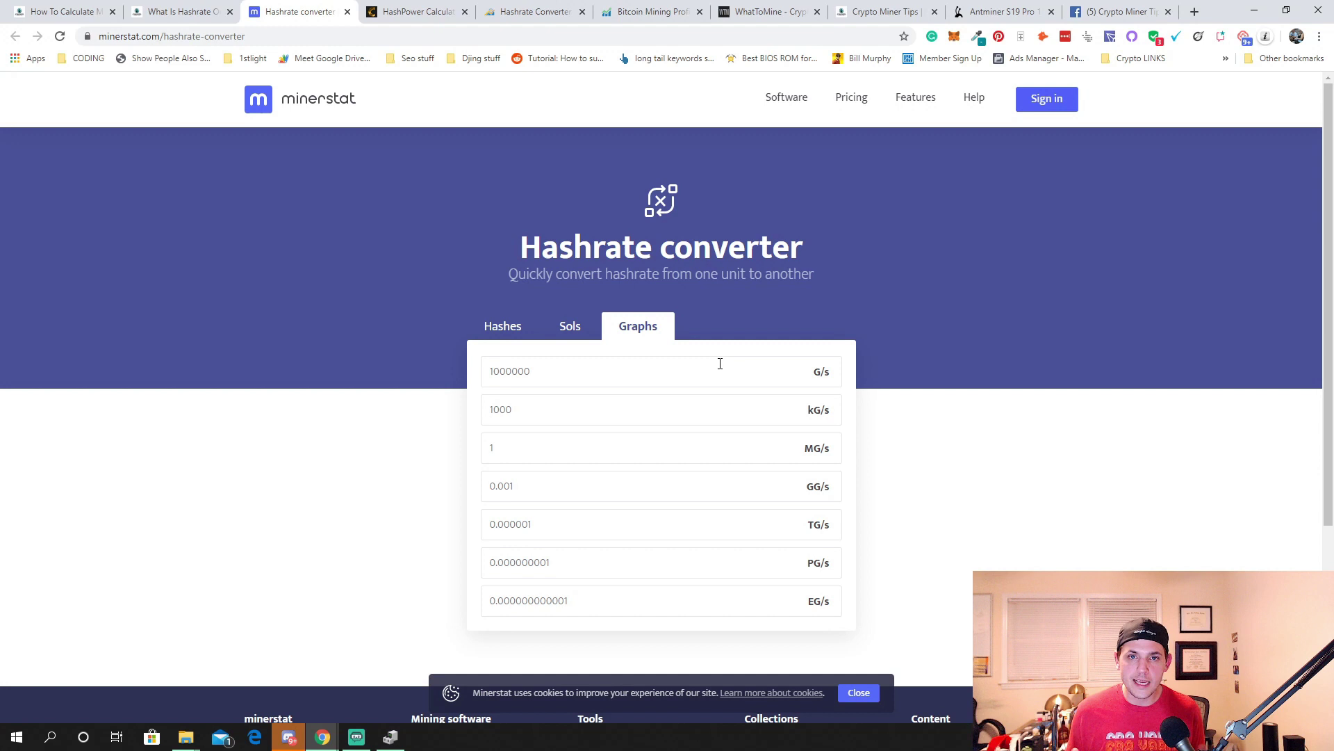
Switch to WhatToMine and include all the remaining unselected algorithms in the GPU calculator, from CNHeavy through Lyra2REv3.
{"action": "key", "text": "ctrl+7"}
{"action": "left_click", "coordinate": [546, 303]}
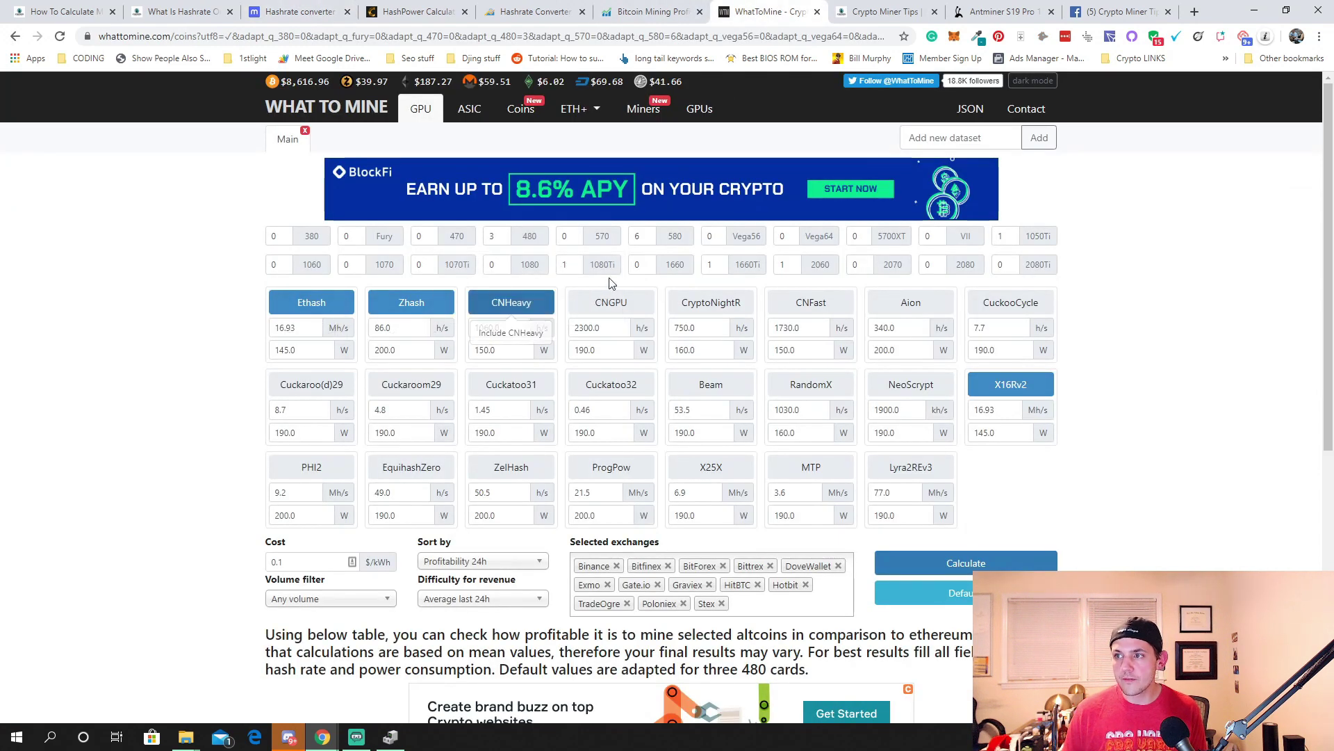
{"action": "left_click", "coordinate": [612, 302]}
{"action": "left_click", "coordinate": [711, 301]}
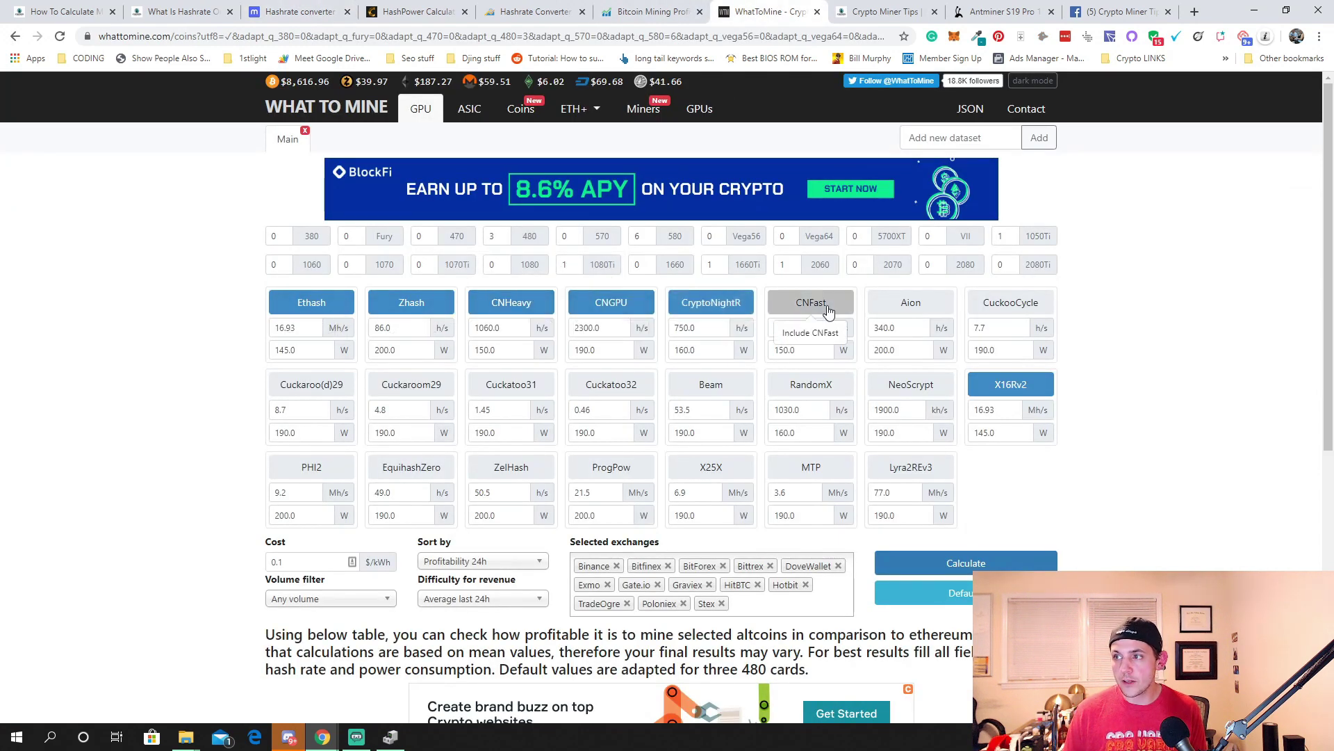
{"action": "left_click", "coordinate": [811, 303]}
{"action": "left_click", "coordinate": [912, 302]}
{"action": "left_click", "coordinate": [1011, 303]}
{"action": "left_click", "coordinate": [312, 385]}
{"action": "left_click", "coordinate": [411, 384]}
{"action": "left_click", "coordinate": [511, 384]}
{"action": "left_click", "coordinate": [611, 385]}
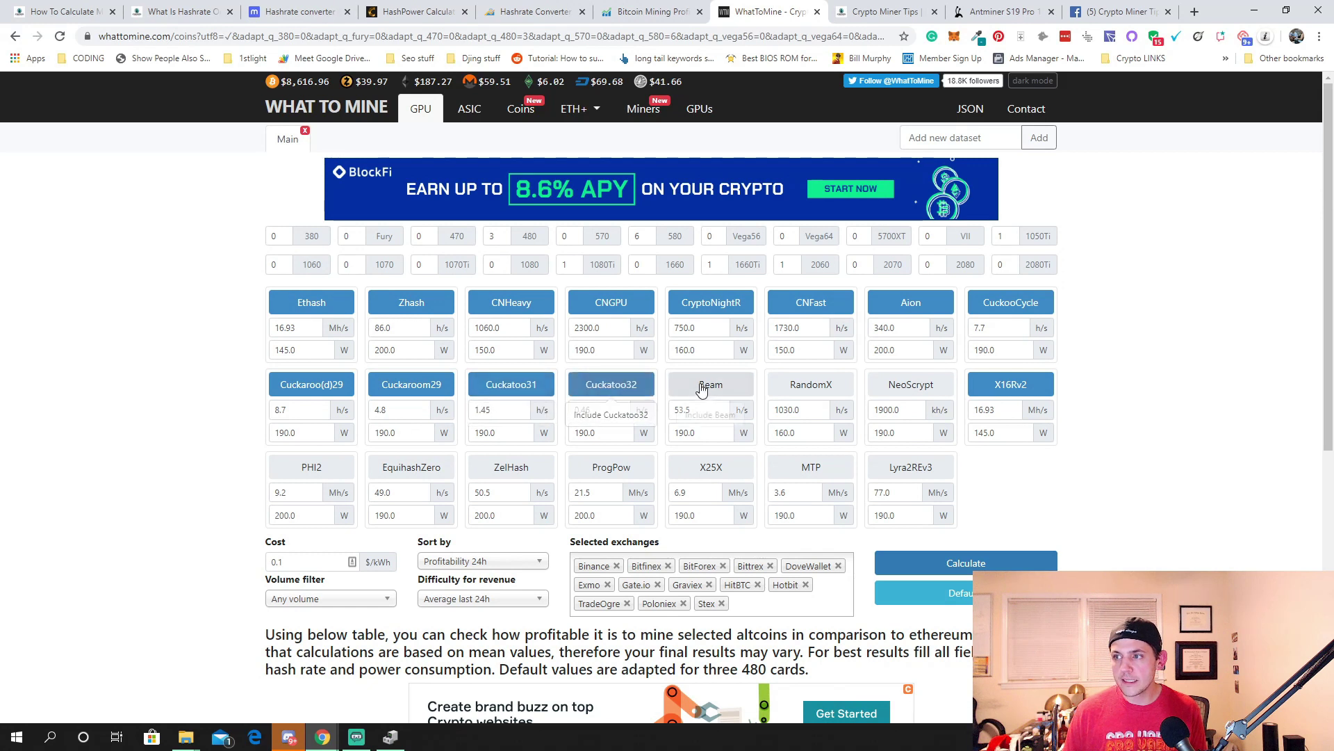
{"action": "left_click", "coordinate": [706, 384]}
{"action": "left_click", "coordinate": [811, 384]}
{"action": "left_click", "coordinate": [911, 384]}
{"action": "left_click", "coordinate": [299, 471]}
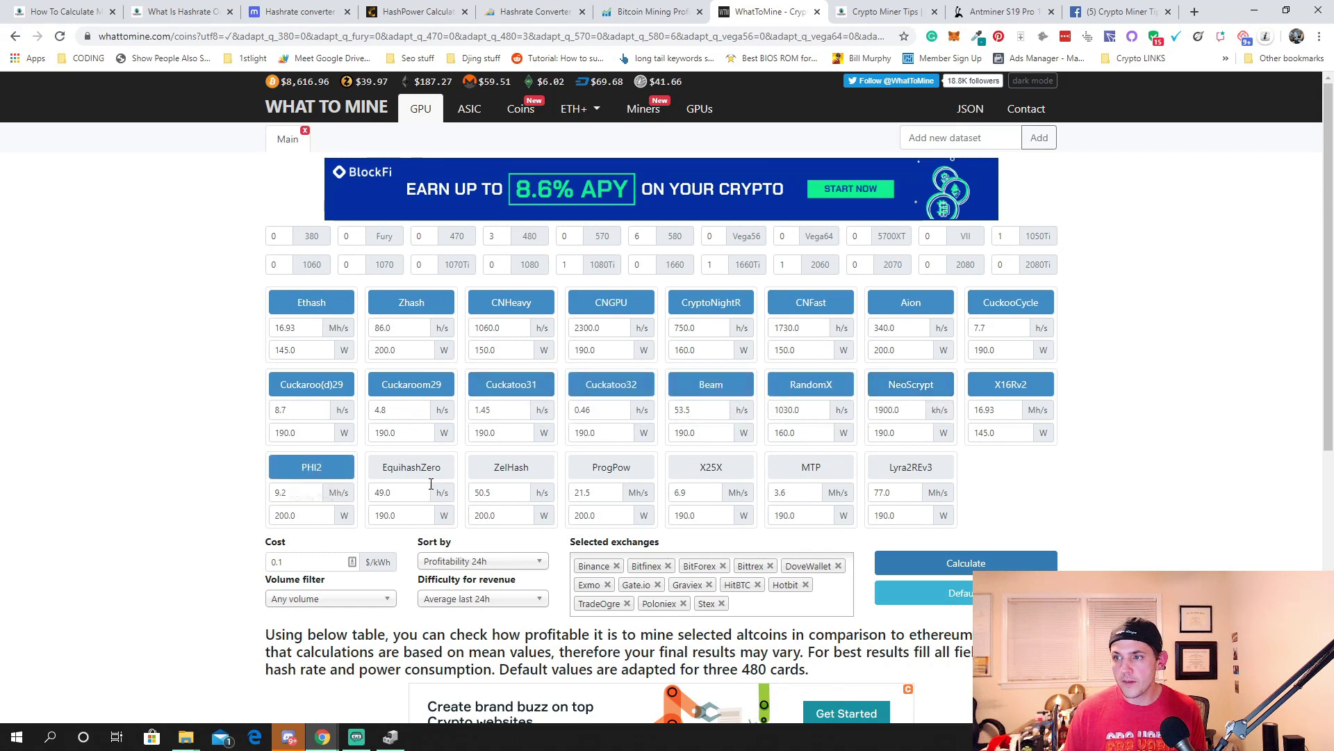
{"action": "left_click", "coordinate": [417, 470]}
{"action": "left_click", "coordinate": [507, 469]}
{"action": "left_click", "coordinate": [581, 471]}
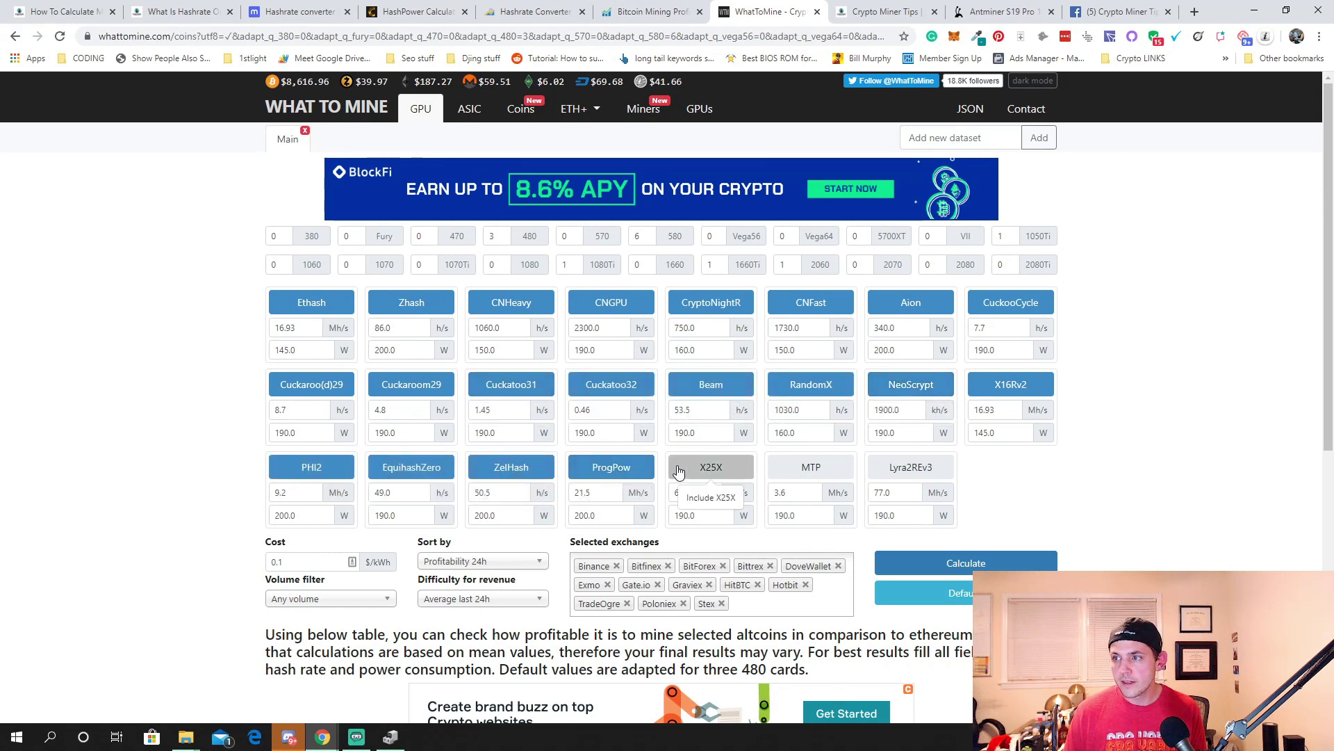
{"action": "left_click", "coordinate": [711, 468]}
{"action": "left_click", "coordinate": [808, 469]}
{"action": "left_click", "coordinate": [905, 469]}
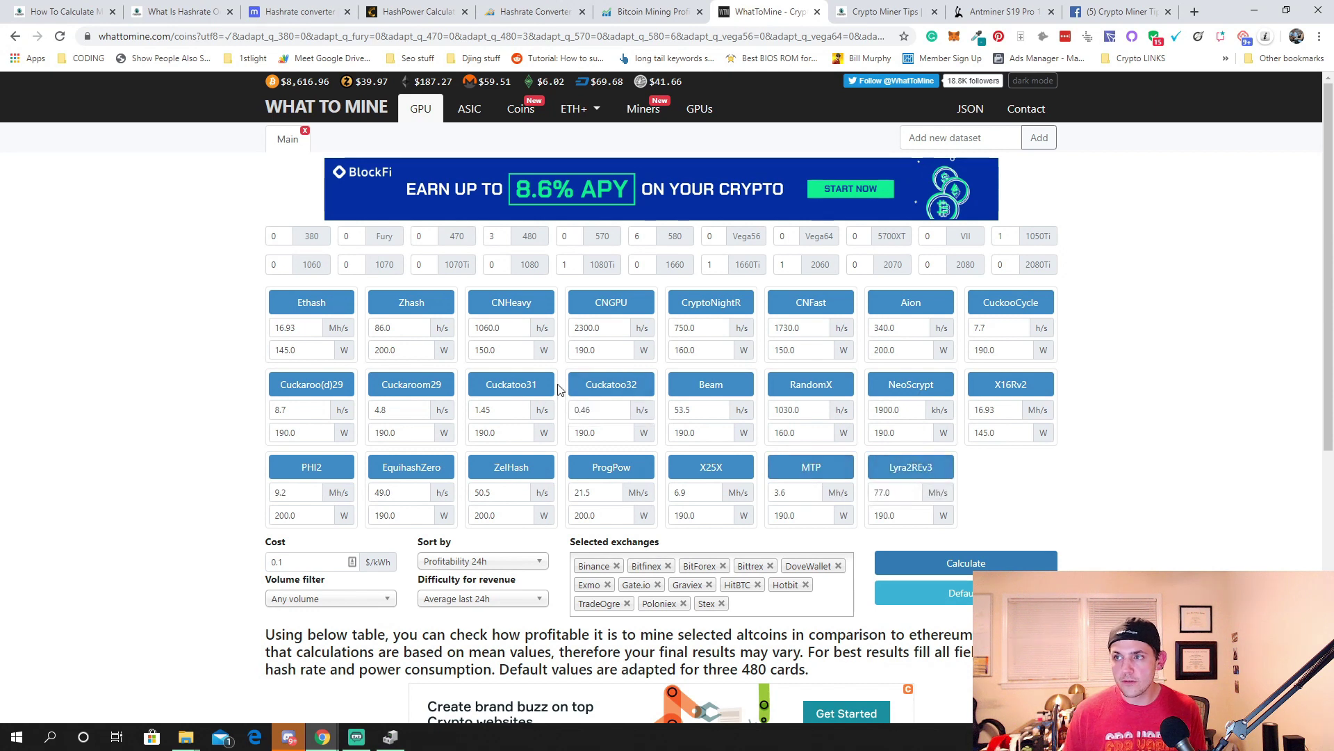
Load the hash rates and power for one 1080Ti and calculate its profitability at a cost of 0.1 $/kWh.
{"action": "left_click", "coordinate": [602, 265]}
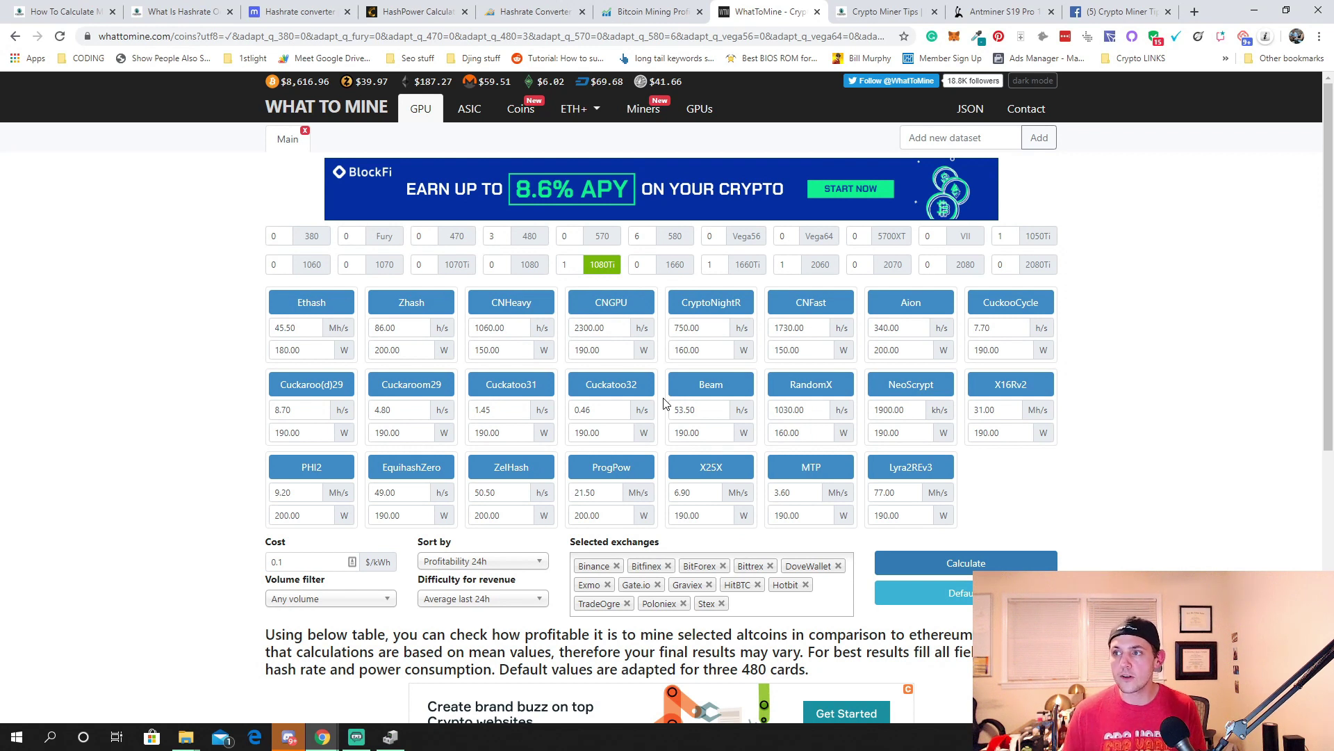
{"action": "left_click", "coordinate": [577, 264]}
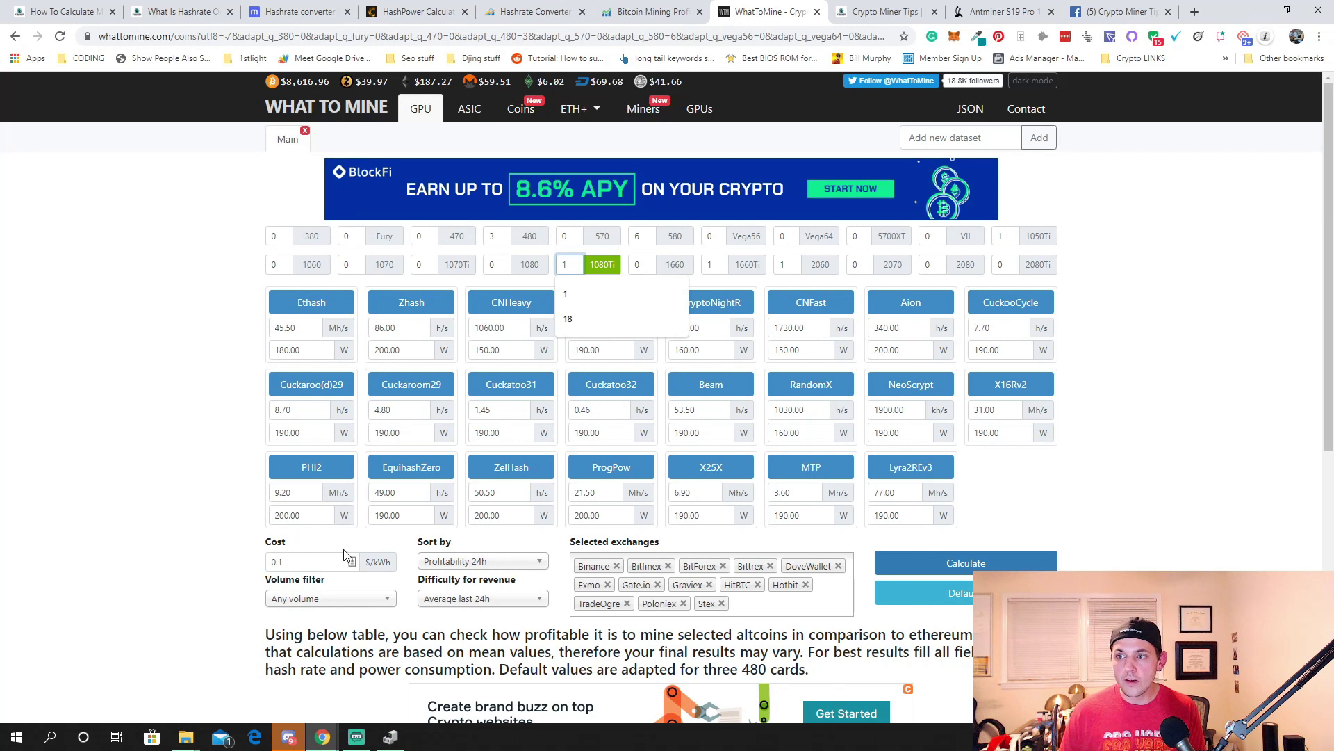
{"action": "double_click", "coordinate": [311, 569]}
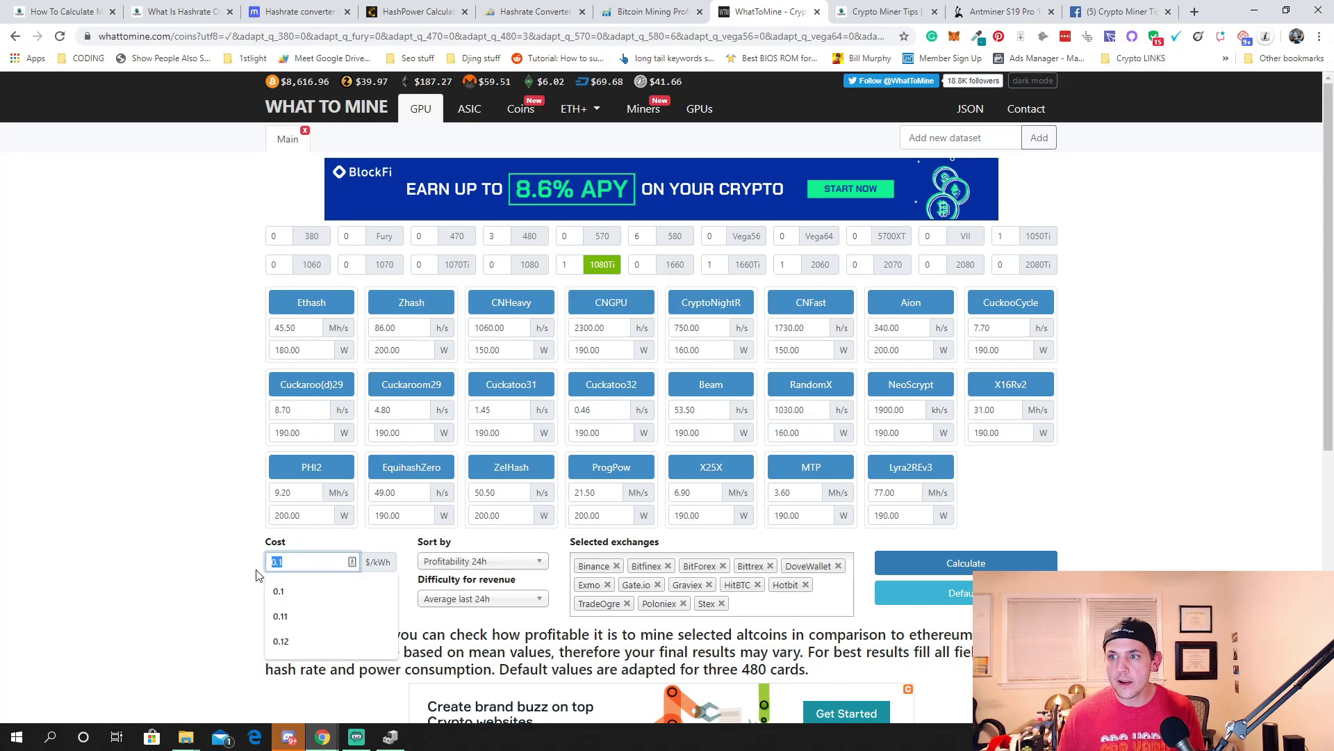
{"action": "left_click", "coordinate": [966, 563]}
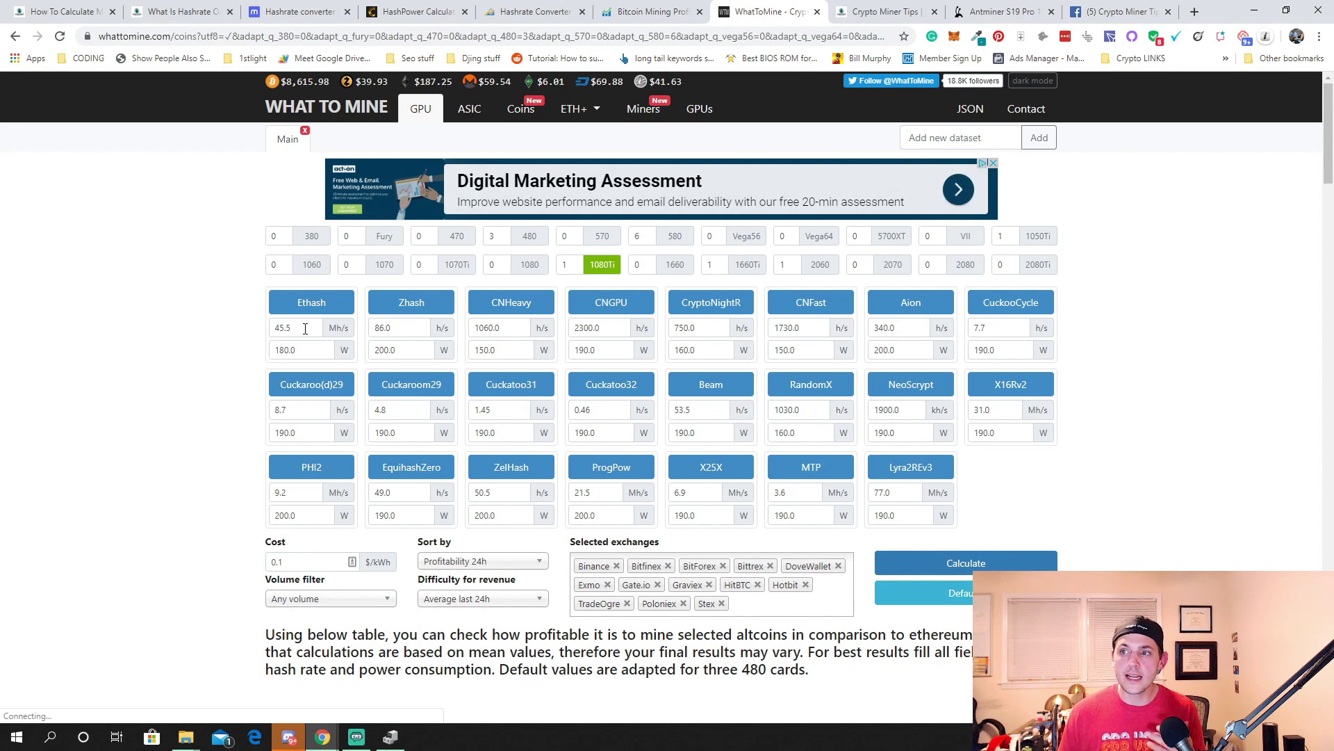
Examine the Ethash and Zhash hash rates and the Zhash power consumption for the 1080Ti.
{"action": "double_click", "coordinate": [279, 331]}
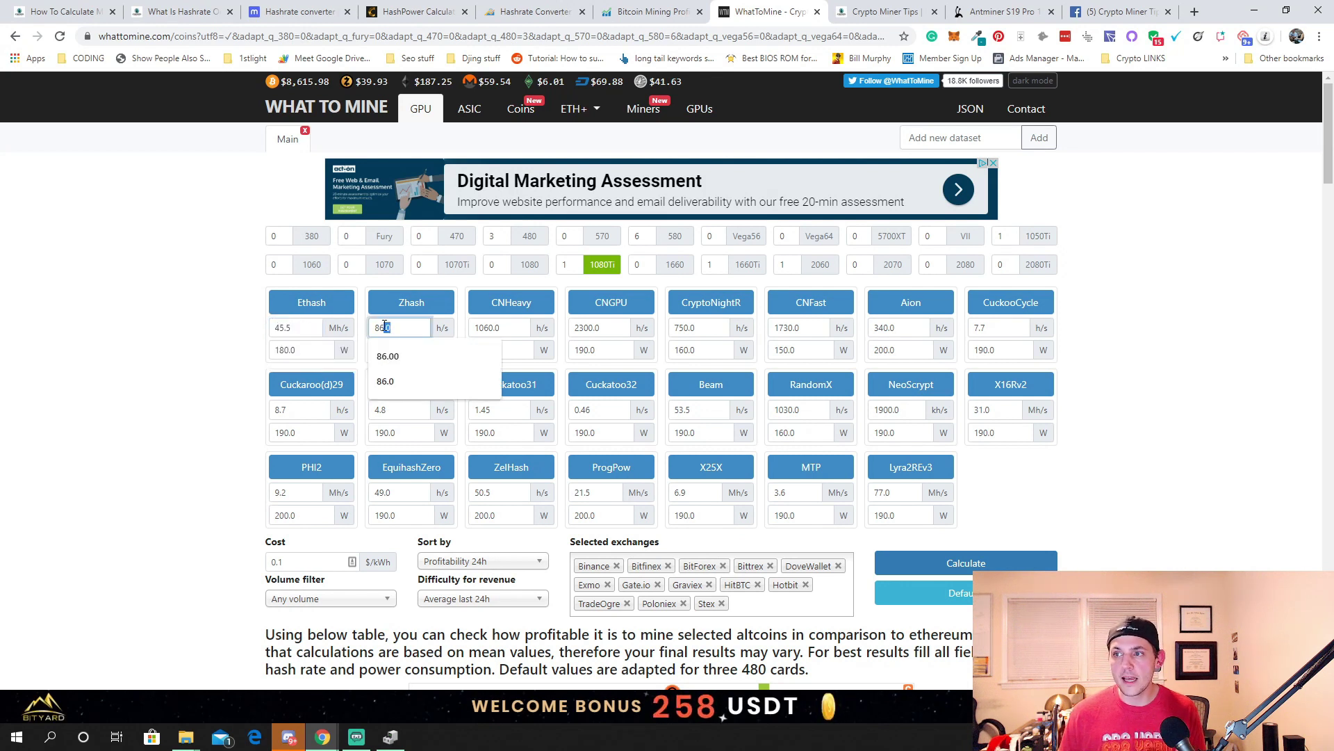
{"action": "left_click_drag", "start_coordinate": [384, 325], "coordinate": [374, 327]}
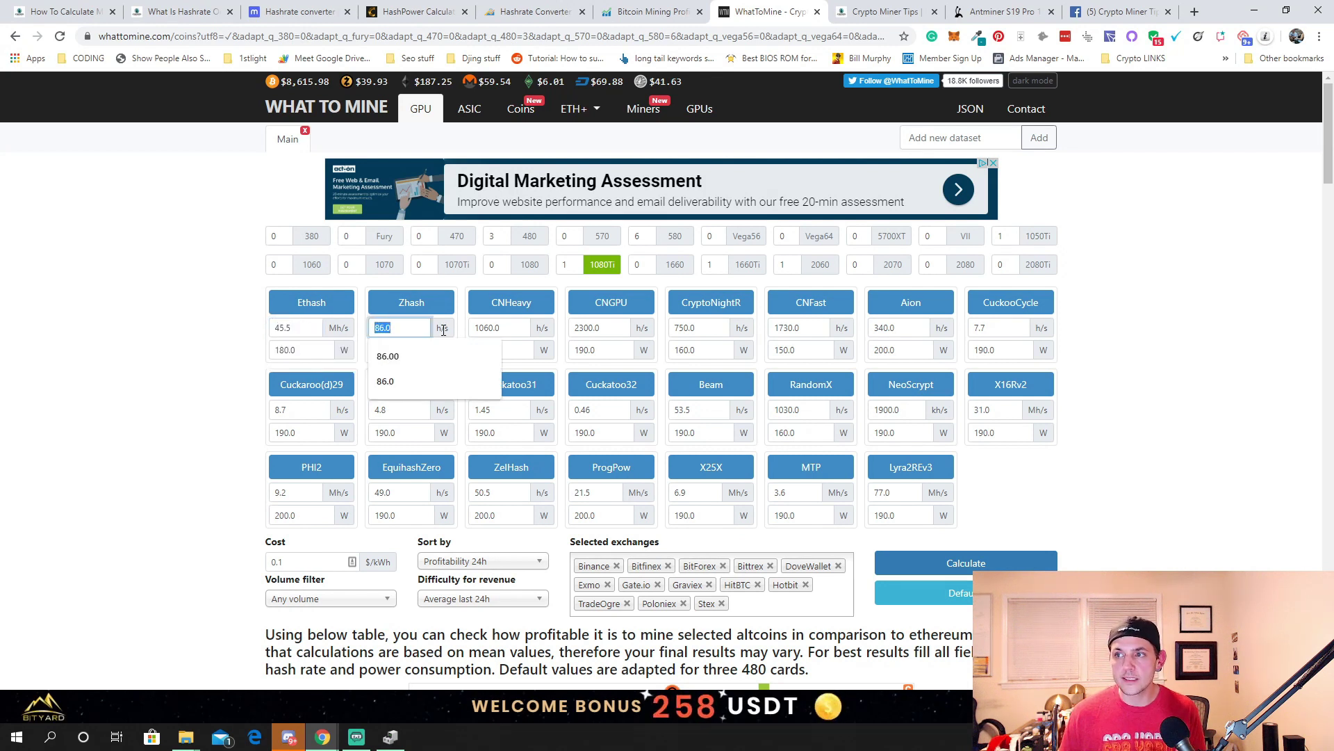
{"action": "left_click", "coordinate": [203, 372]}
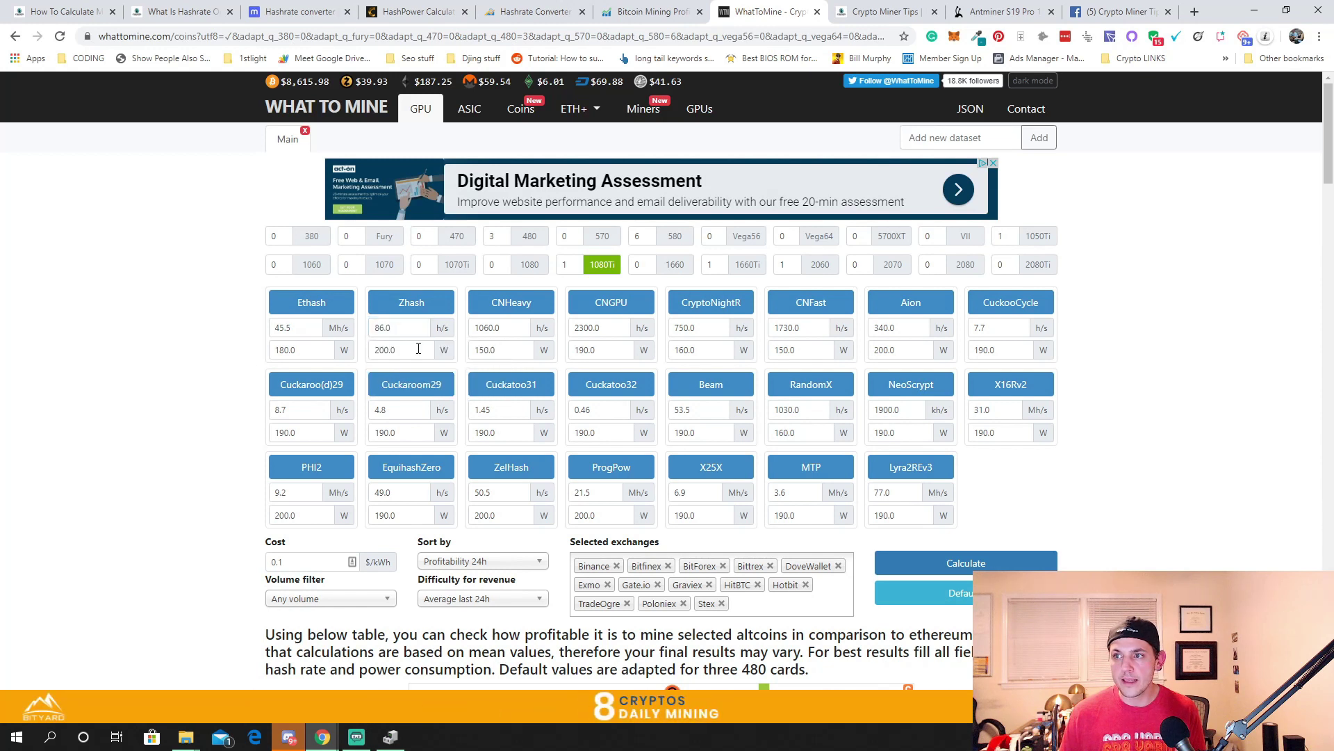
{"action": "left_click", "coordinate": [418, 349]}
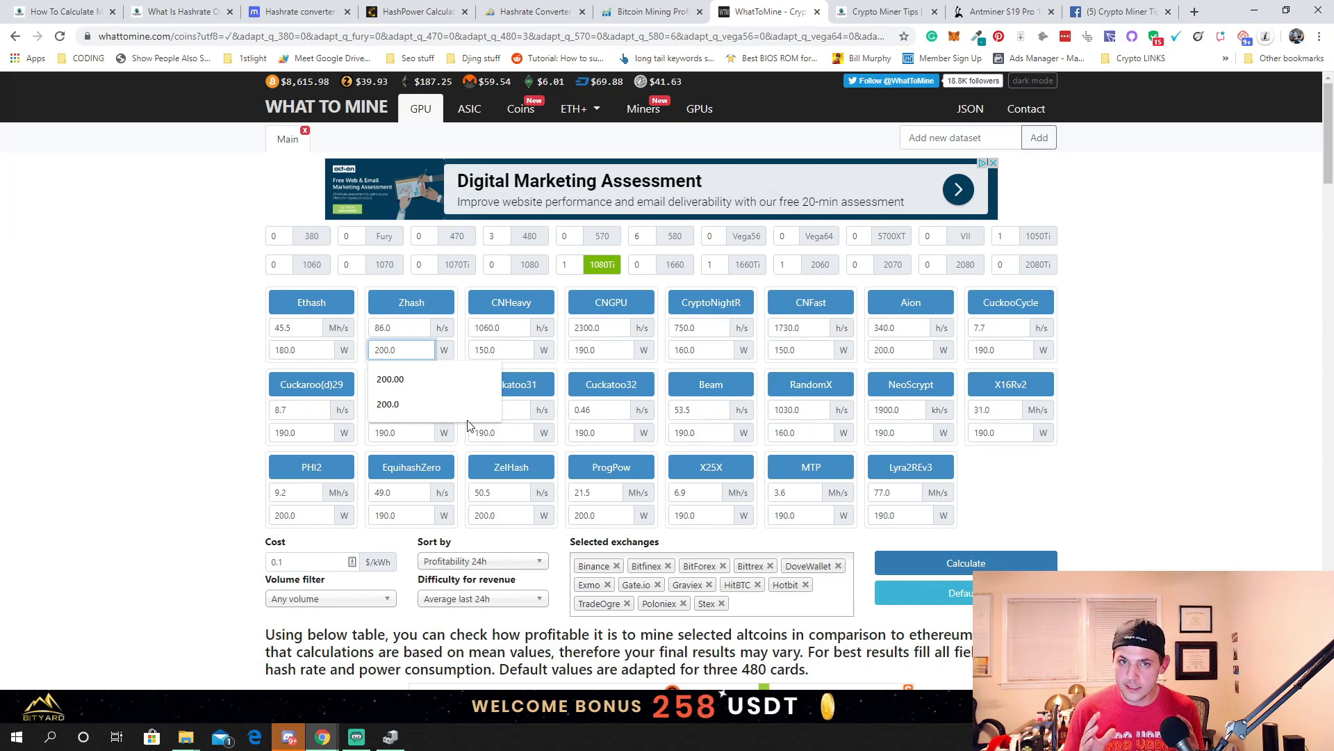
Examine the coin profitability table for the 1080Ti, especially the revenue and profit of the first-ranked coin, MWC-CT31.
{"action": "scroll", "coordinate": [1095, 391], "scroll_direction": "down", "scroll_amount": 6}
{"action": "scroll", "coordinate": [1095, 391], "scroll_direction": "up", "scroll_amount": 6}
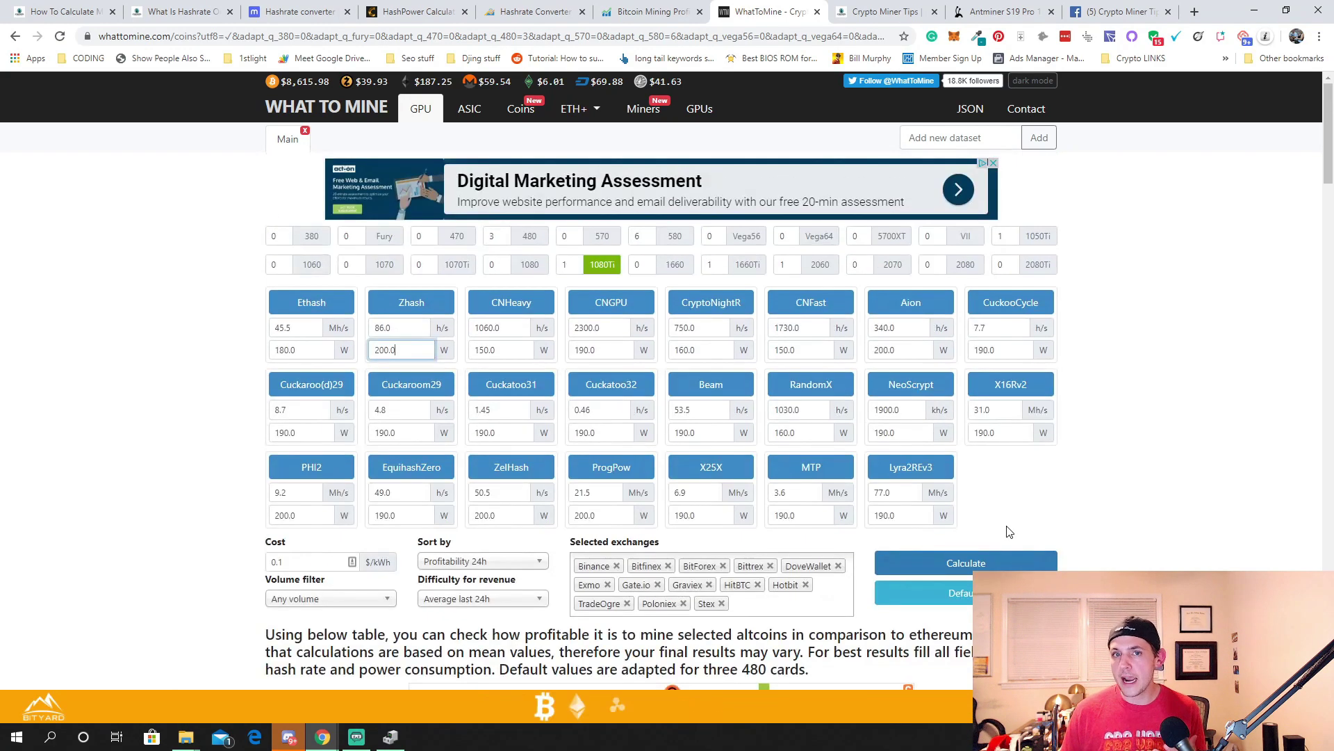
{"action": "scroll", "coordinate": [1012, 512], "scroll_direction": "down", "scroll_amount": 6}
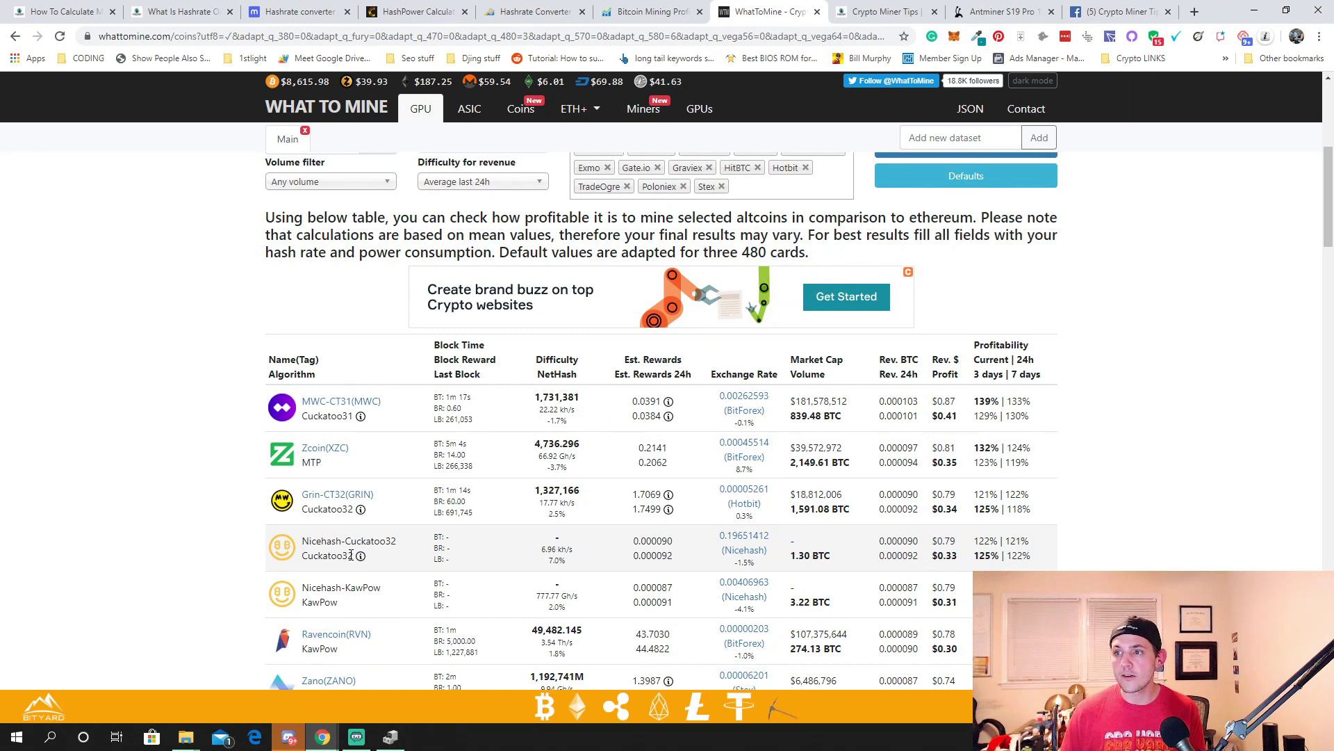
{"action": "scroll", "coordinate": [607, 276], "scroll_direction": "up", "scroll_amount": 6}
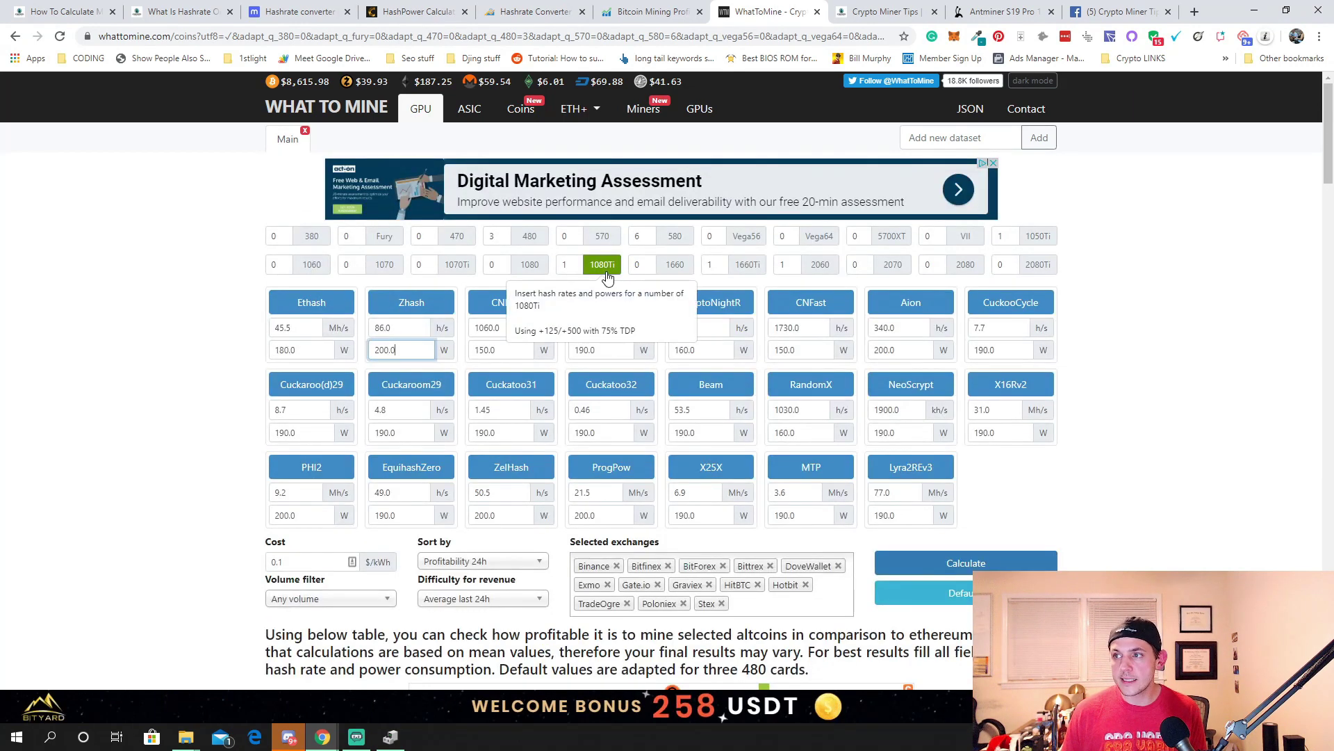
{"action": "scroll", "coordinate": [366, 408], "scroll_direction": "down", "scroll_amount": 6}
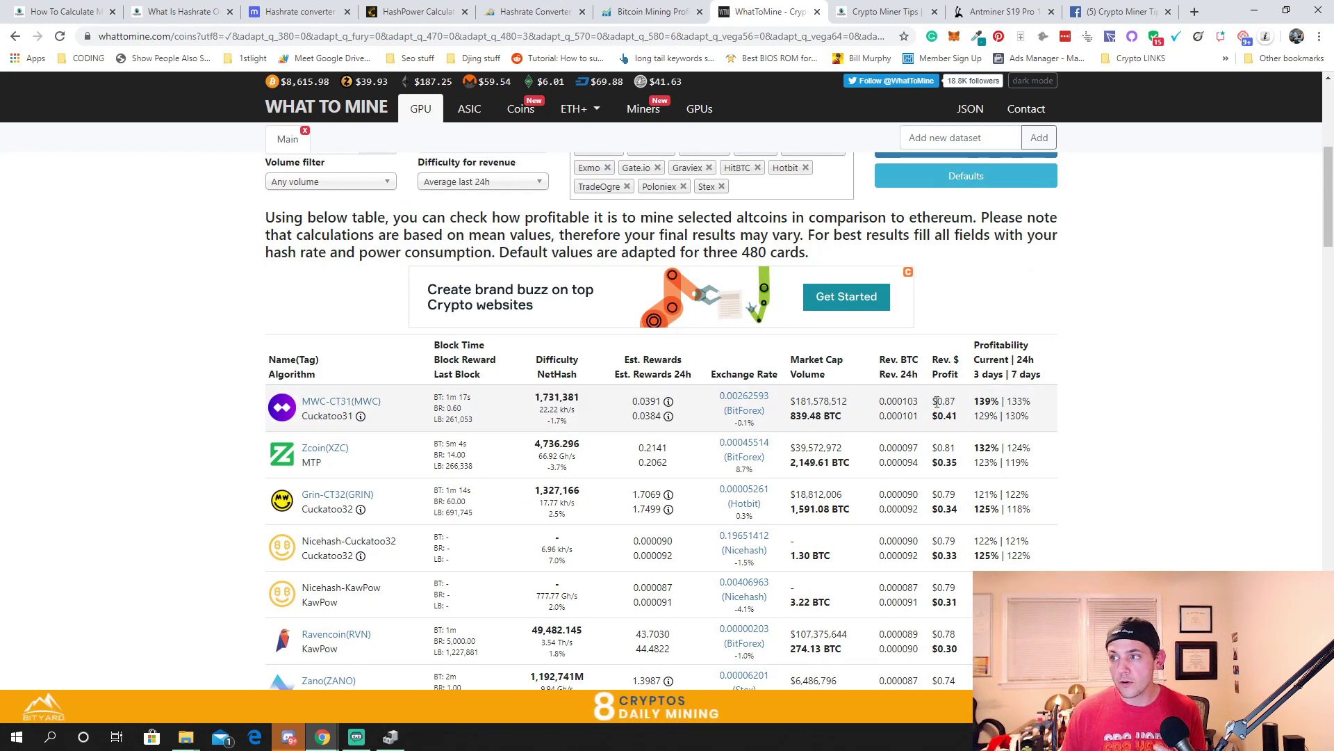
{"action": "left_click_drag", "start_coordinate": [935, 421], "coordinate": [933, 403]}
{"action": "scroll", "coordinate": [501, 399], "scroll_direction": "up", "scroll_amount": 3}
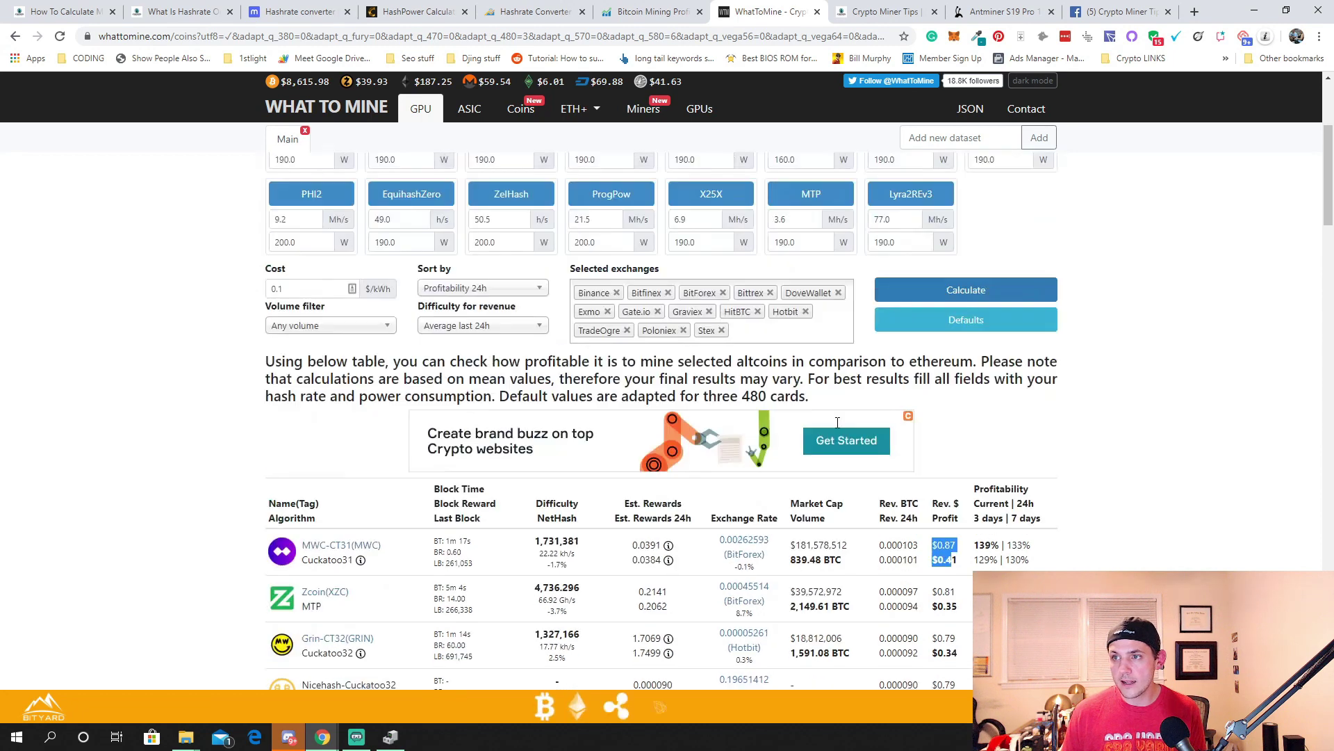
{"action": "scroll", "coordinate": [493, 398], "scroll_direction": "down", "scroll_amount": 6}
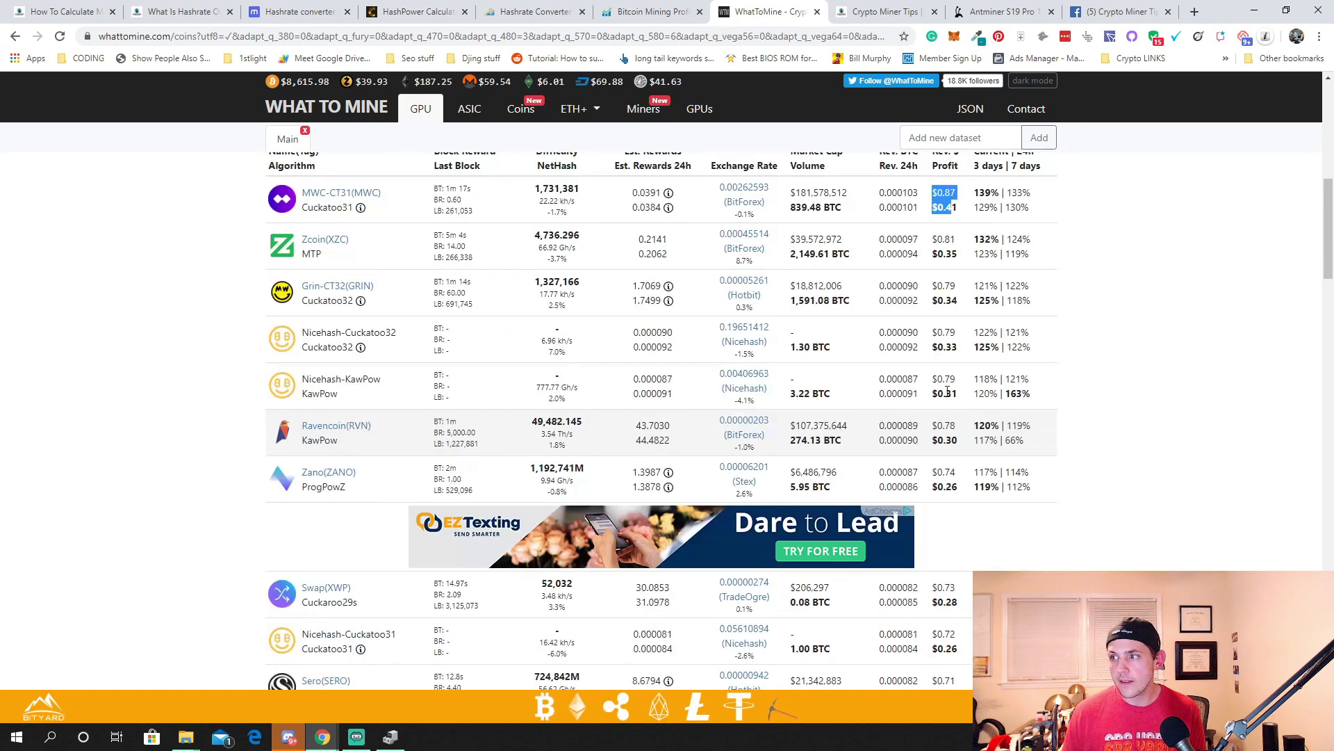
{"action": "left_click", "coordinate": [954, 212]}
{"action": "left_click_drag", "start_coordinate": [956, 208], "coordinate": [932, 209]}
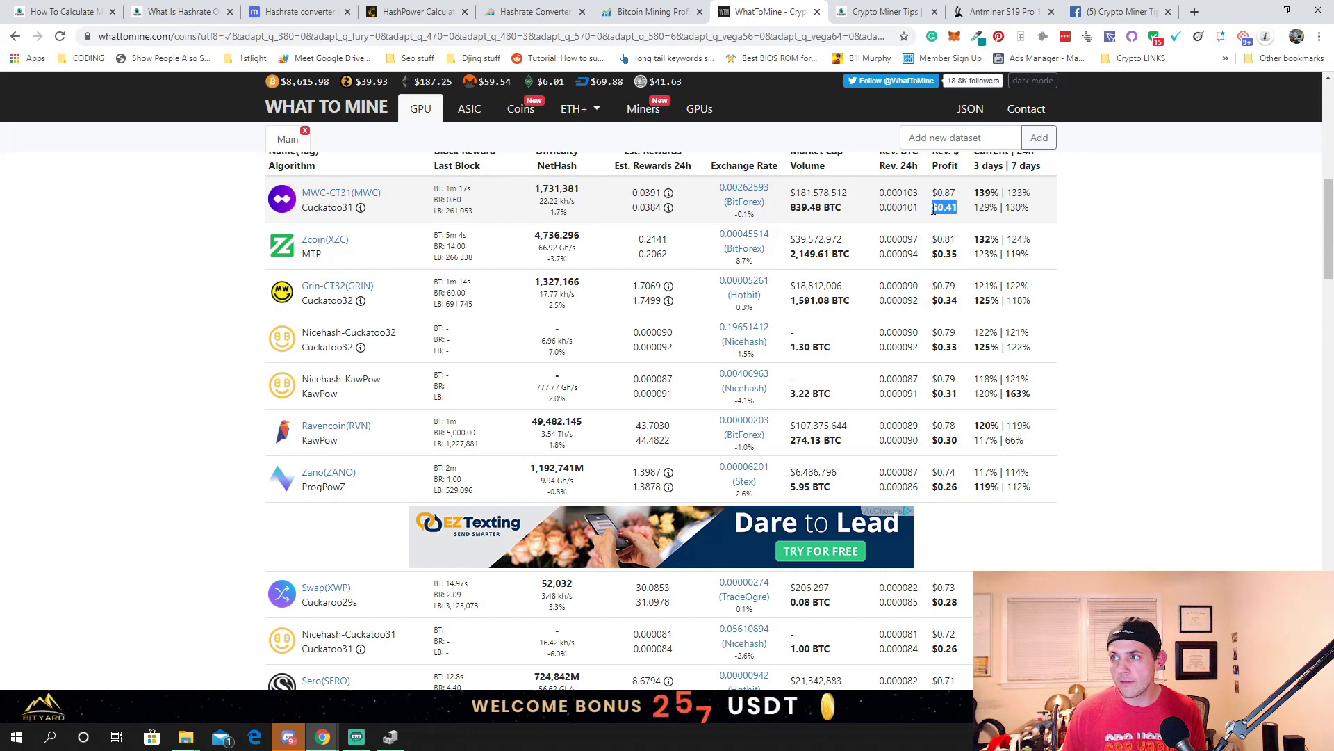
{"action": "scroll", "coordinate": [822, 376], "scroll_direction": "up", "scroll_amount": 6}
{"action": "scroll", "coordinate": [822, 377], "scroll_direction": "down", "scroll_amount": 6}
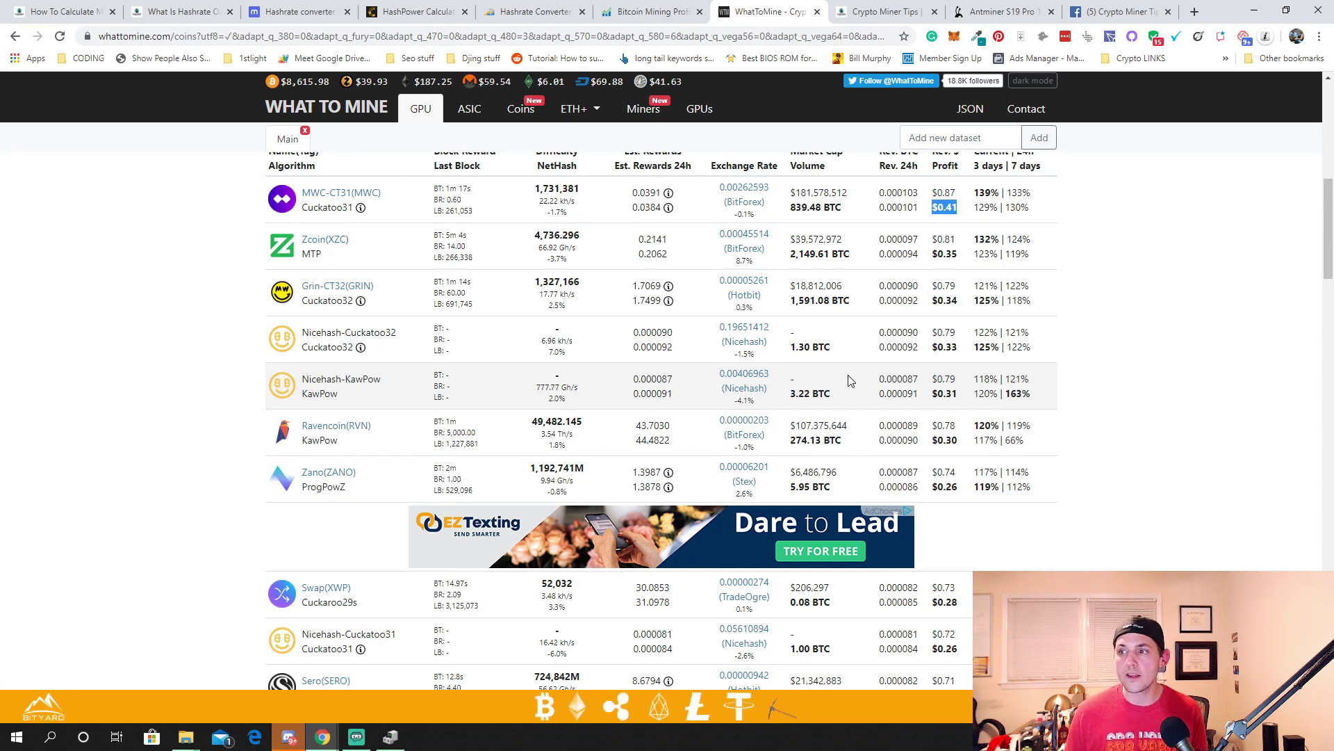
Read the article's sections on common hashrate units and knowing your hashrate, and open the Clay15 folder window.
{"action": "left_click", "coordinate": [63, 11]}
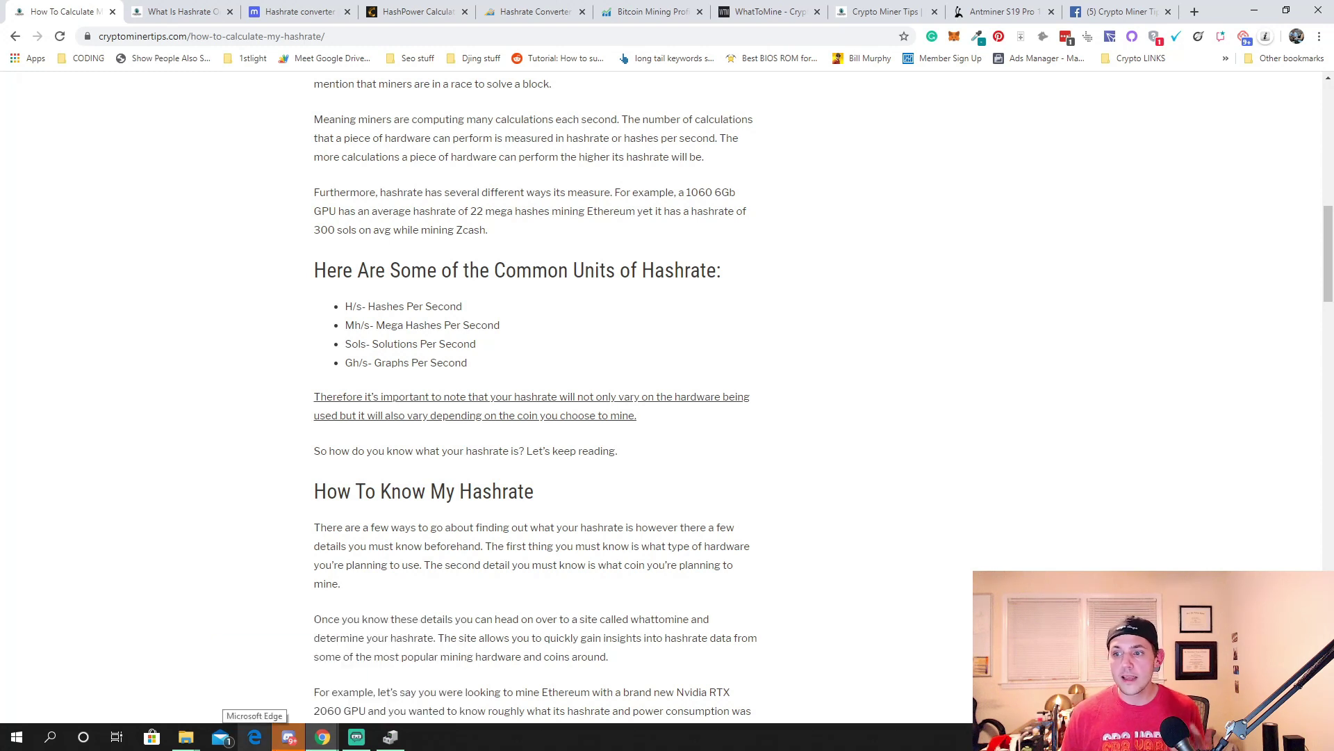
{"action": "mouse_move", "coordinate": [186, 737]}
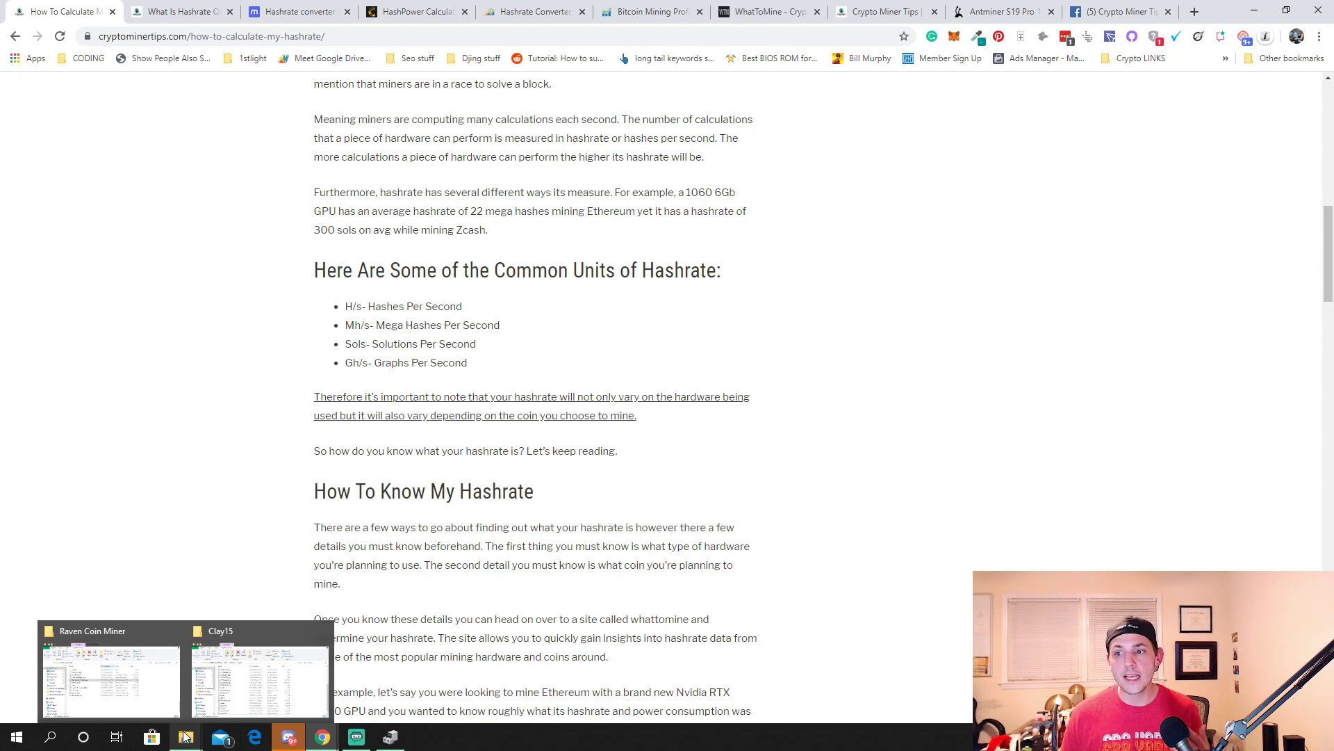
{"action": "left_click", "coordinate": [259, 674]}
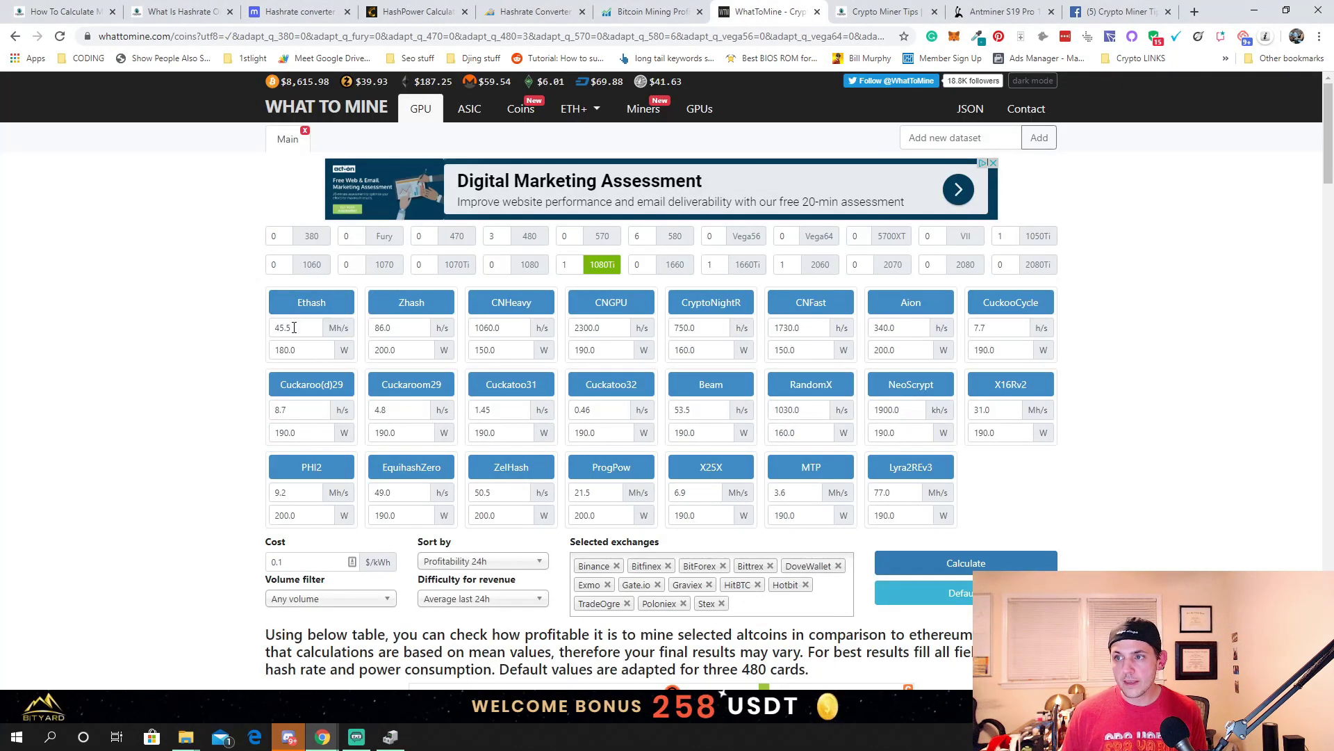
Check the Ethash hash rate and power consumption for the 1080Ti in WhatToMine.
{"action": "double_click", "coordinate": [294, 328]}
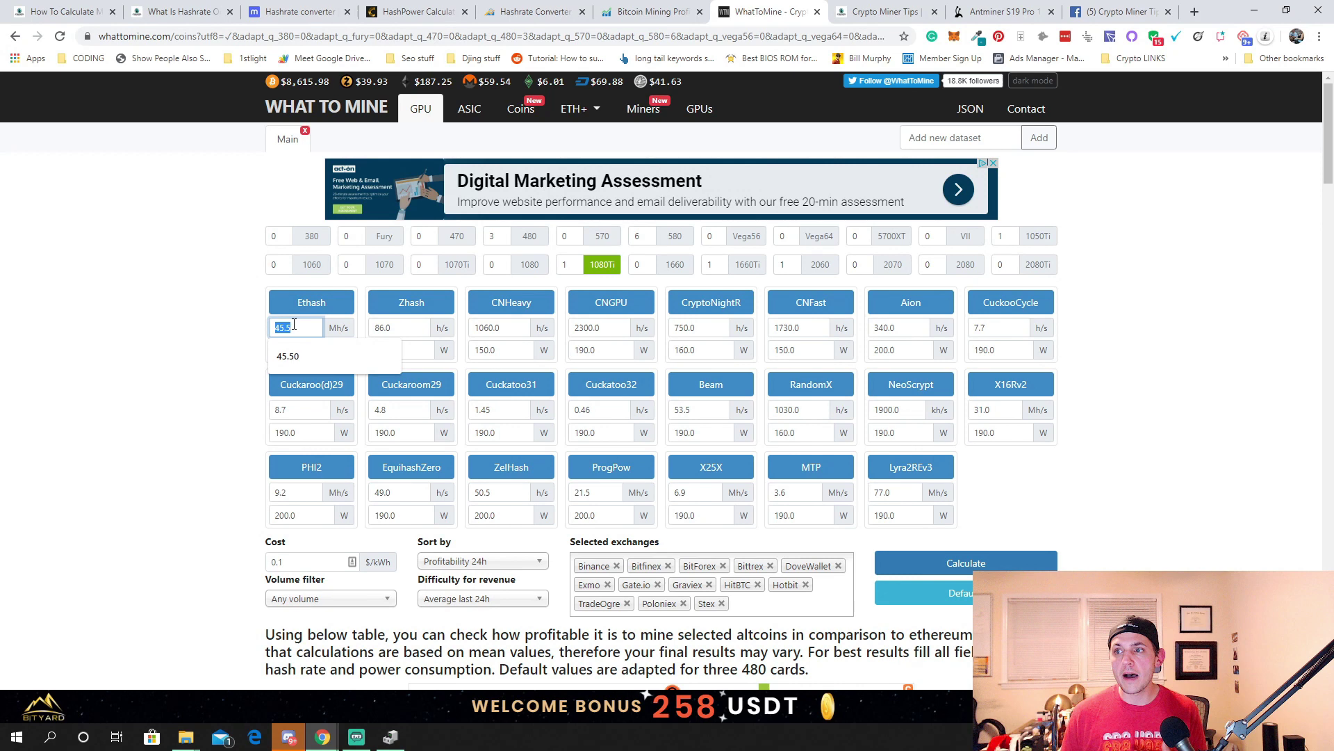
{"action": "left_click", "coordinate": [292, 360]}
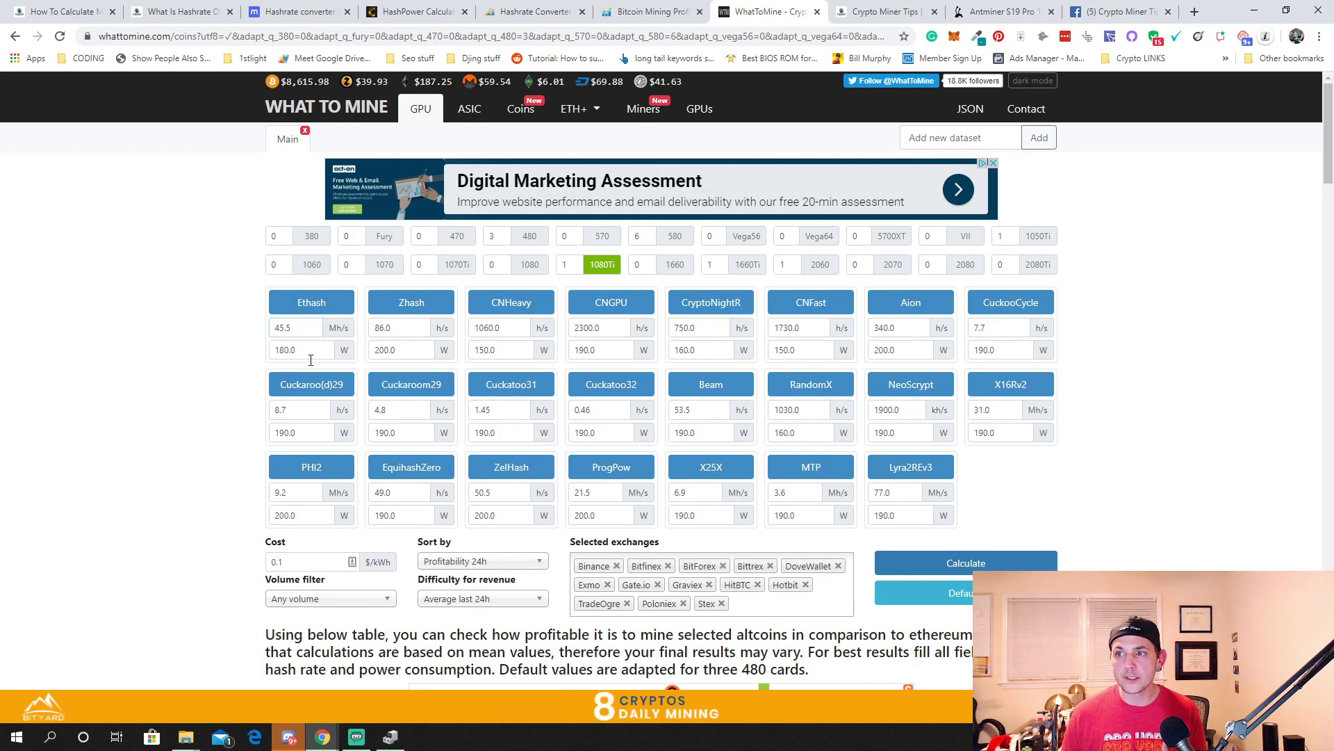
{"action": "double_click", "coordinate": [306, 355]}
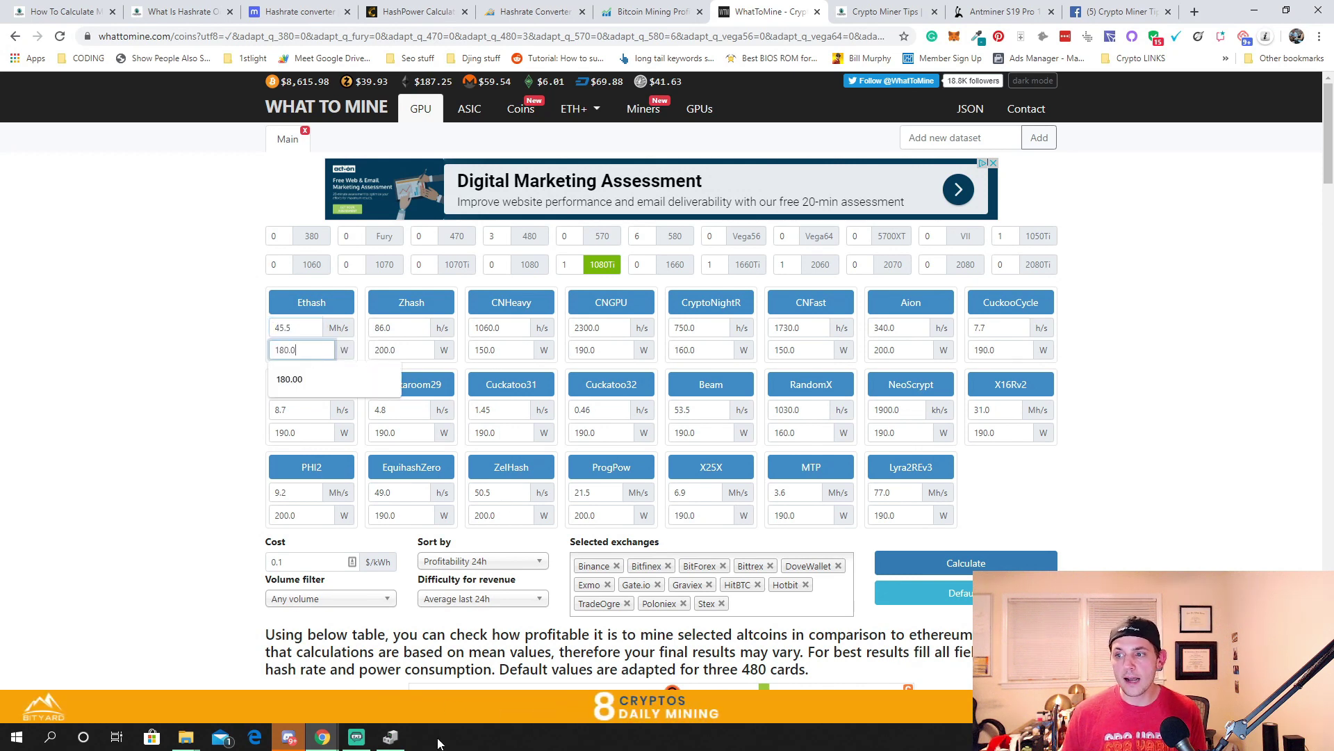
Switch to the Clay15 miner folder in File Explorer and locate the start batch file.
{"action": "left_click", "coordinate": [389, 737]}
{"action": "left_click", "coordinate": [811, 146]}
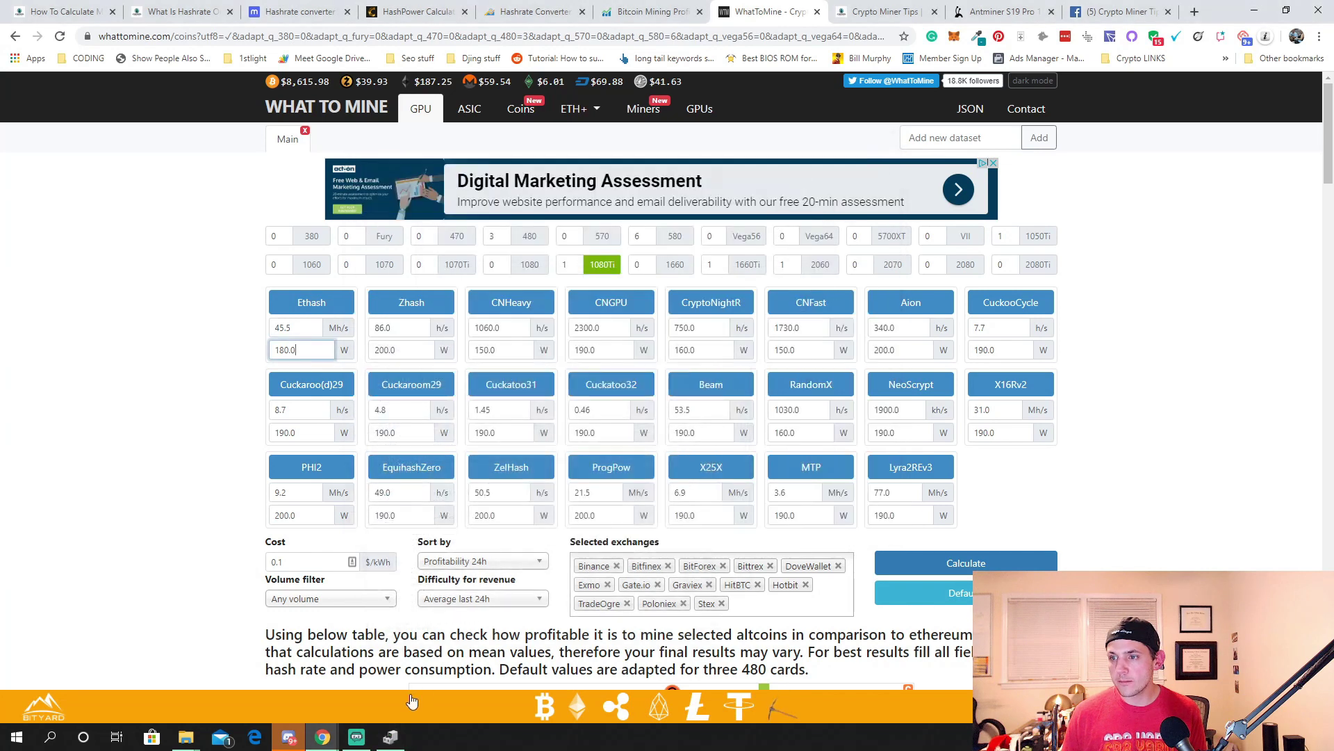
{"action": "key", "text": "alt+Tab"}
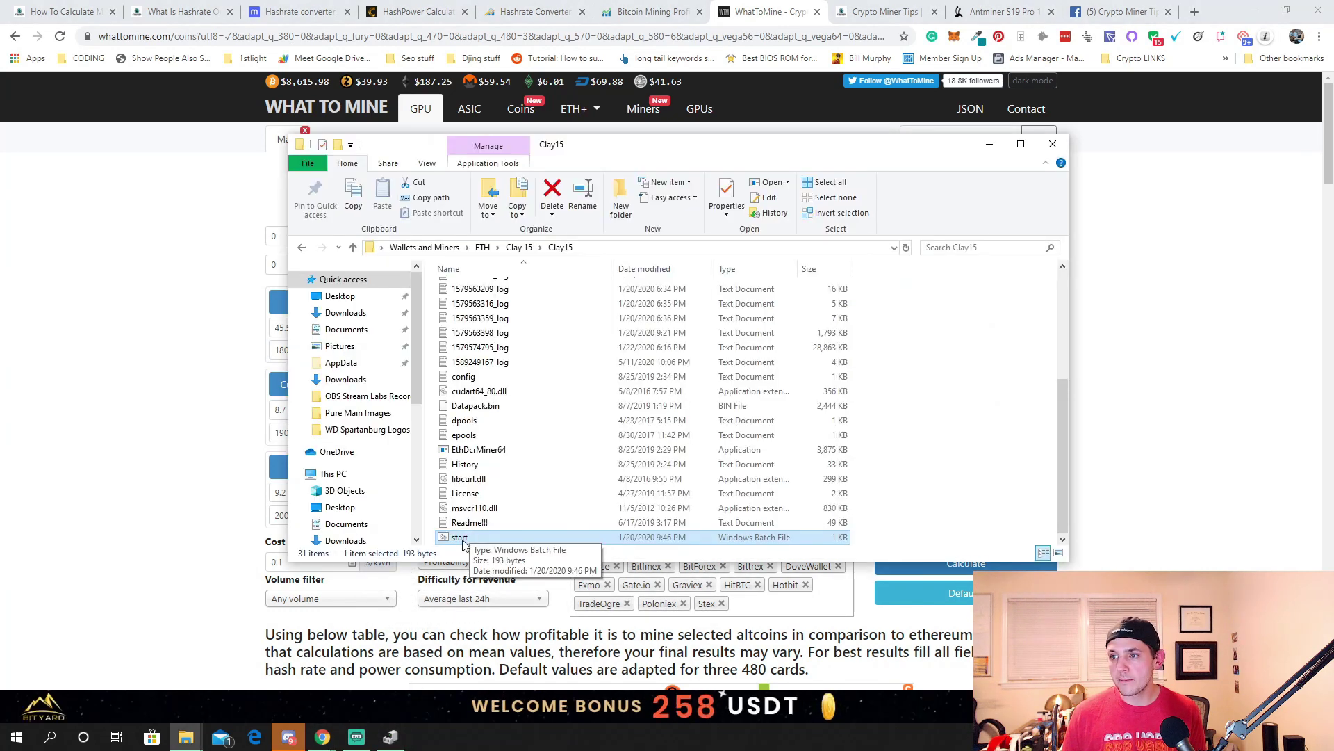
Run the Clay15 start batch file and compare the miner's reported speed and power with WhatToMine's Ethash values for the 1080Ti.
{"action": "double_click", "coordinate": [461, 538]}
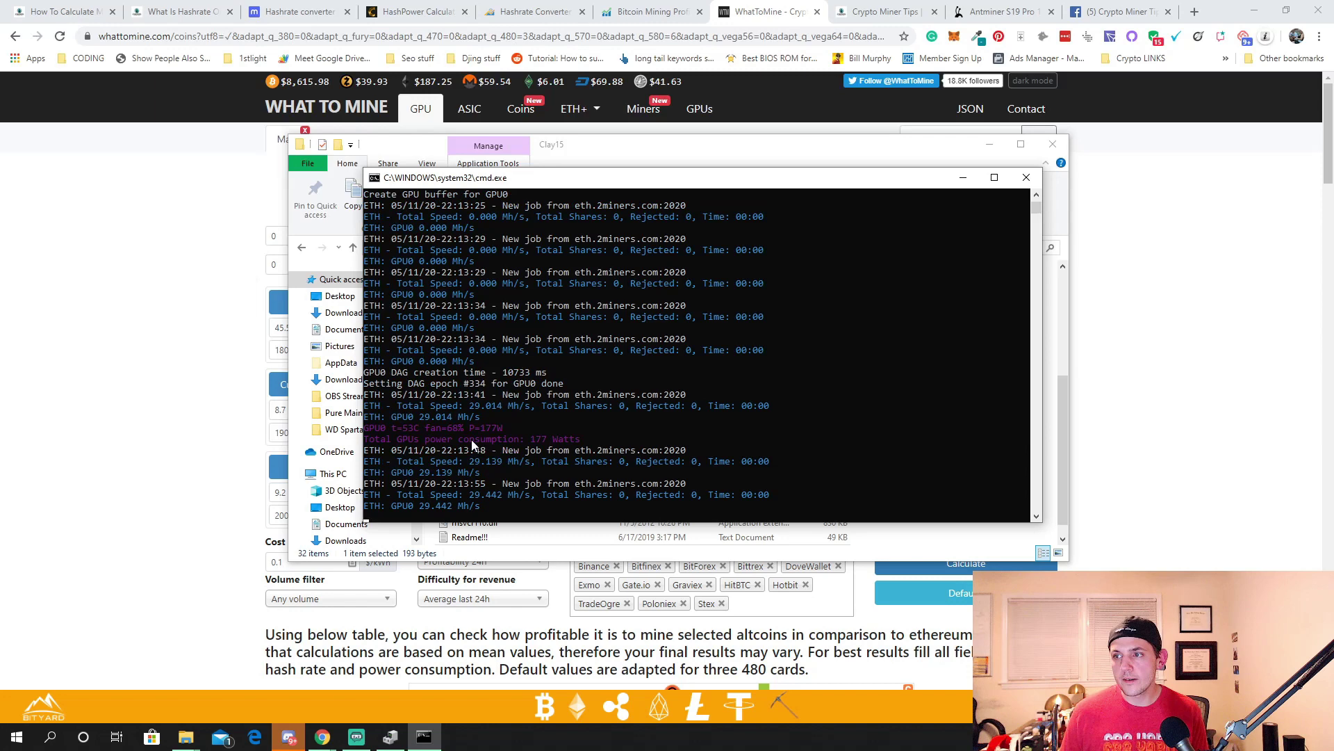
{"action": "left_click", "coordinate": [200, 223]}
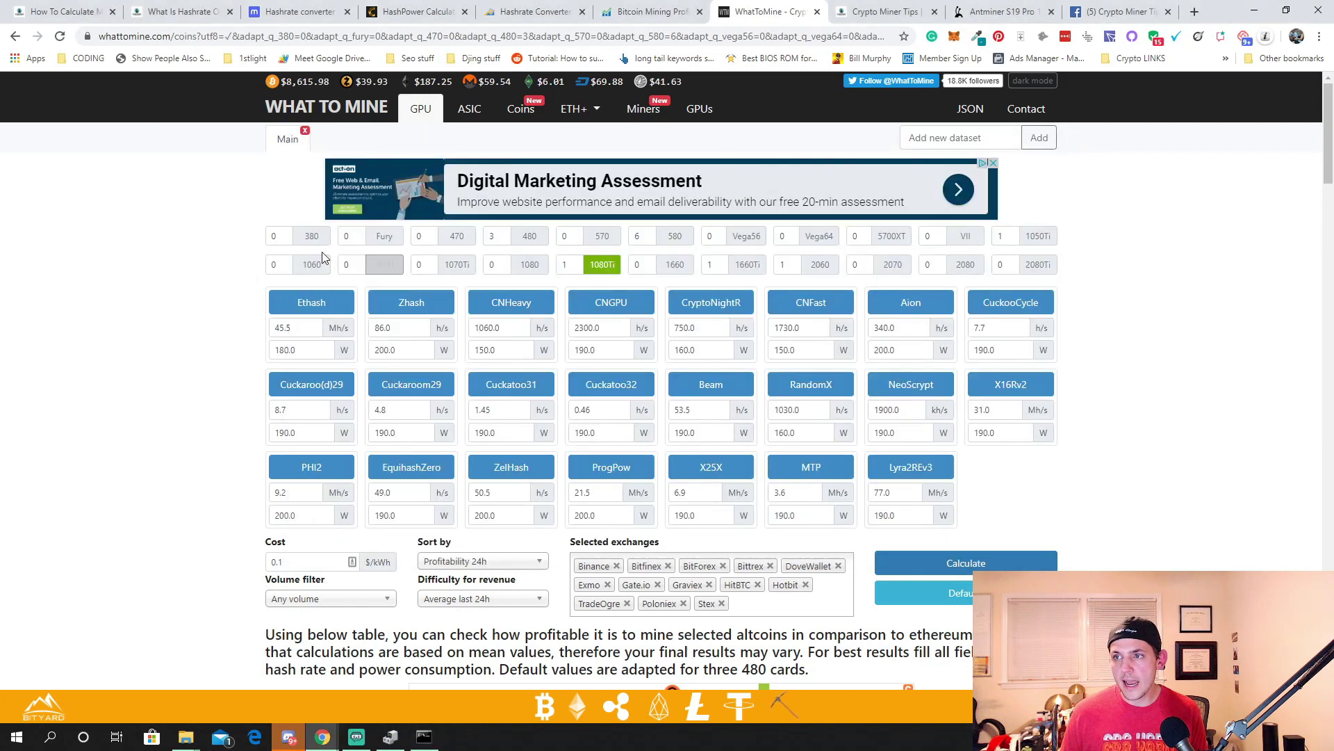
{"action": "left_click", "coordinate": [295, 331]}
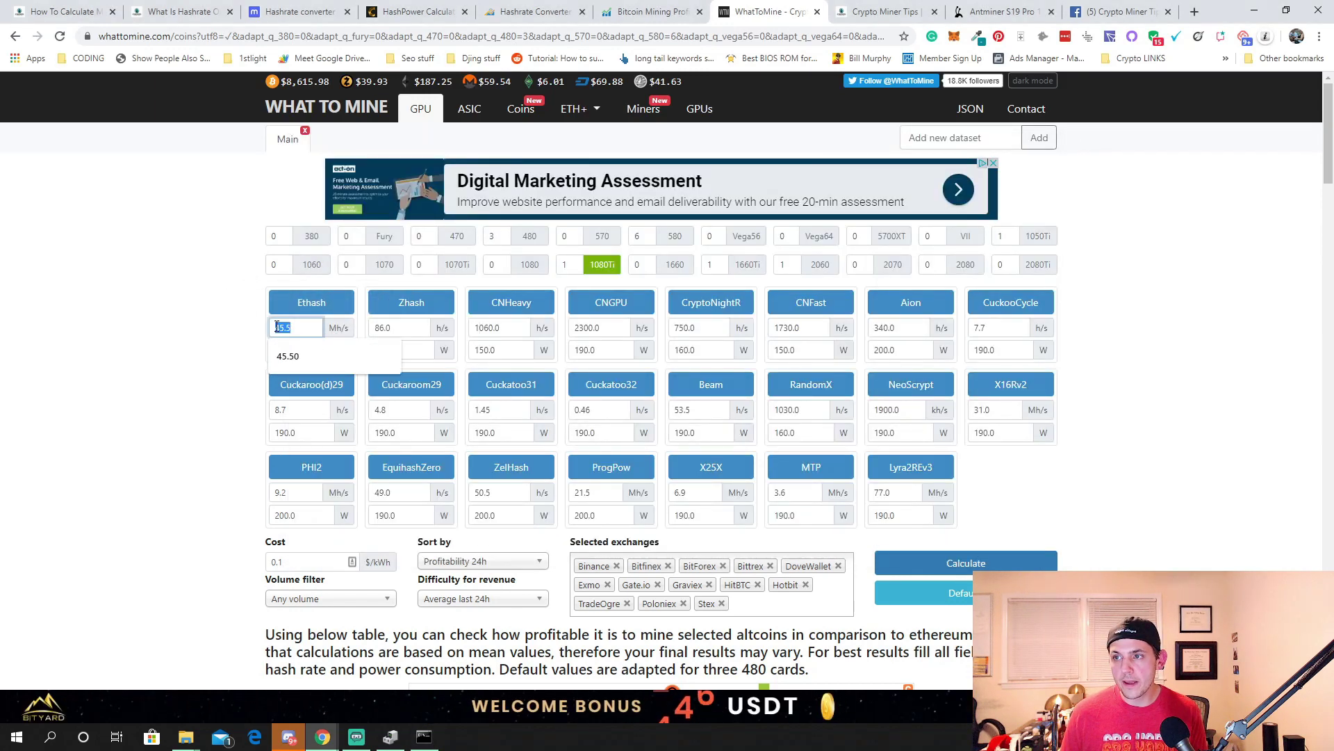
{"action": "left_click", "coordinate": [213, 340]}
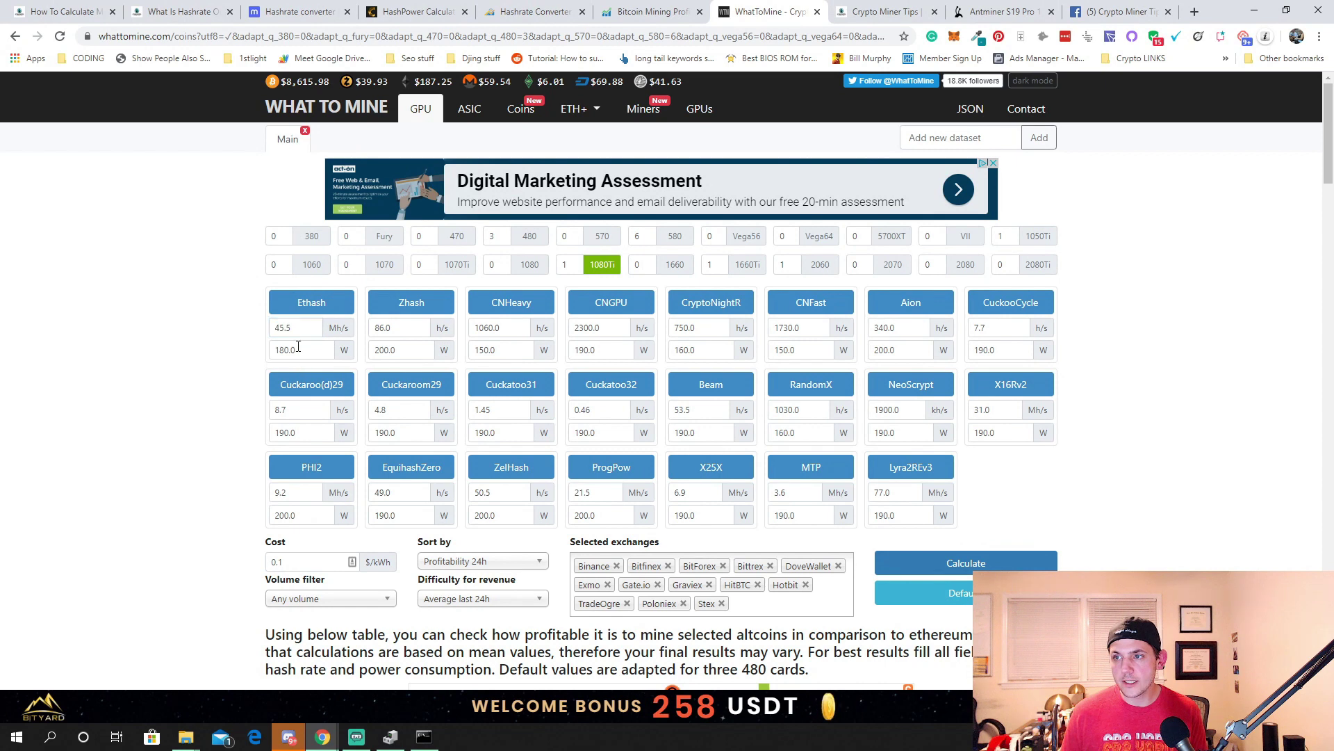
{"action": "left_click", "coordinate": [424, 736]}
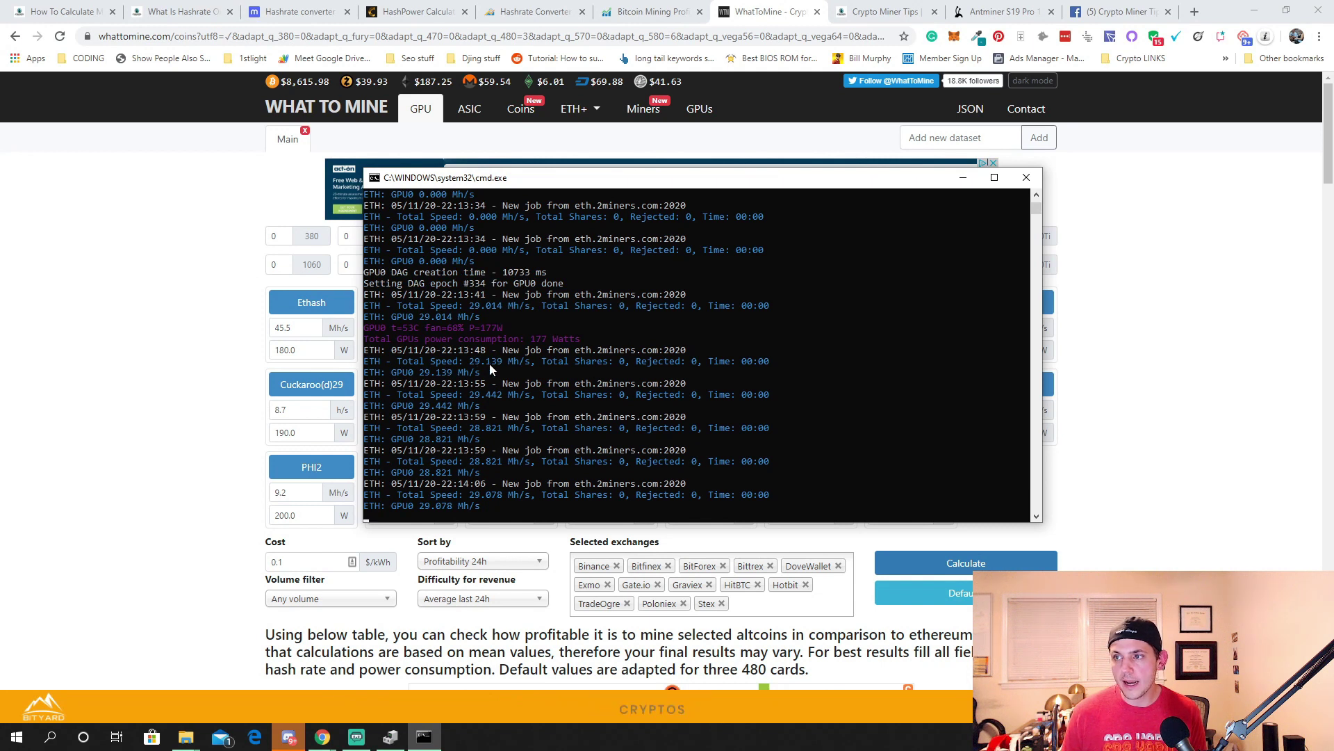
Set the Ethash hash rate to 29 Mh/s and its power to 177 W in WhatToMine, and recalculate profitability.
{"action": "left_click", "coordinate": [283, 330]}
{"action": "double_click", "coordinate": [282, 331]}
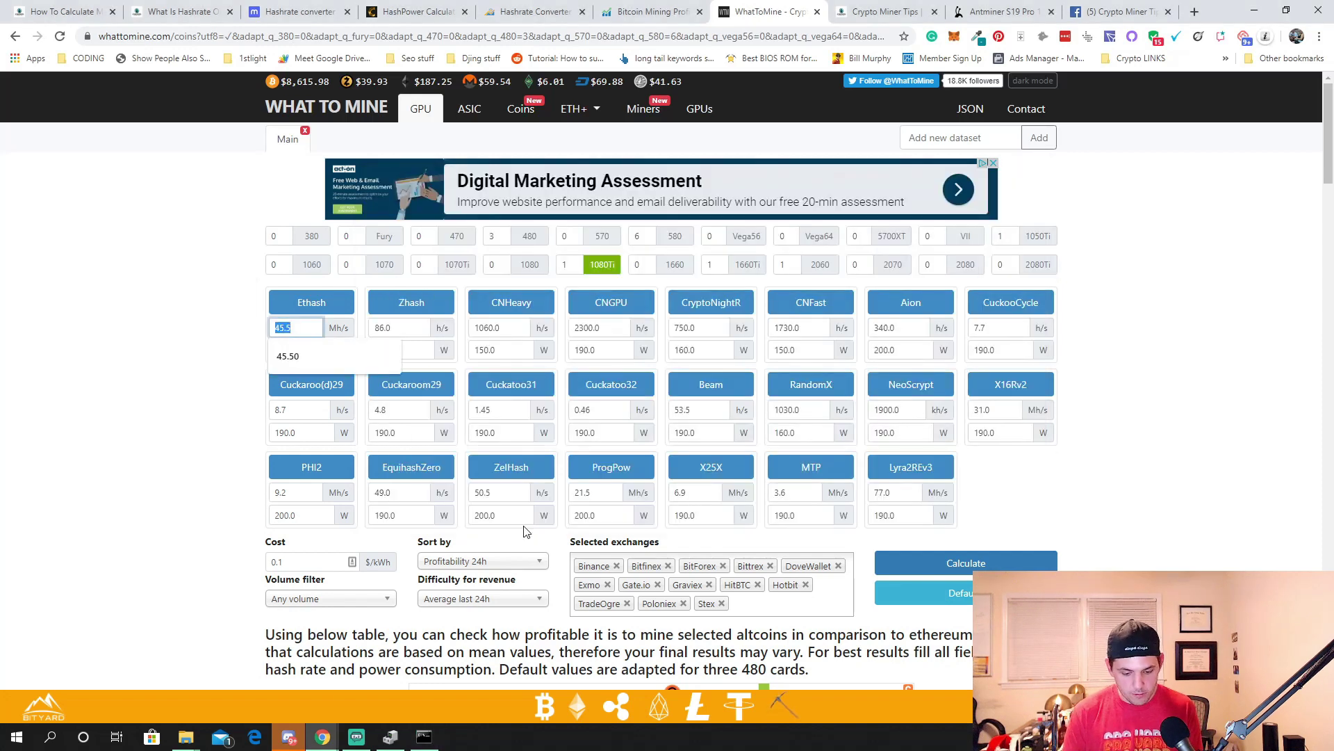
{"action": "type", "text": "29"}
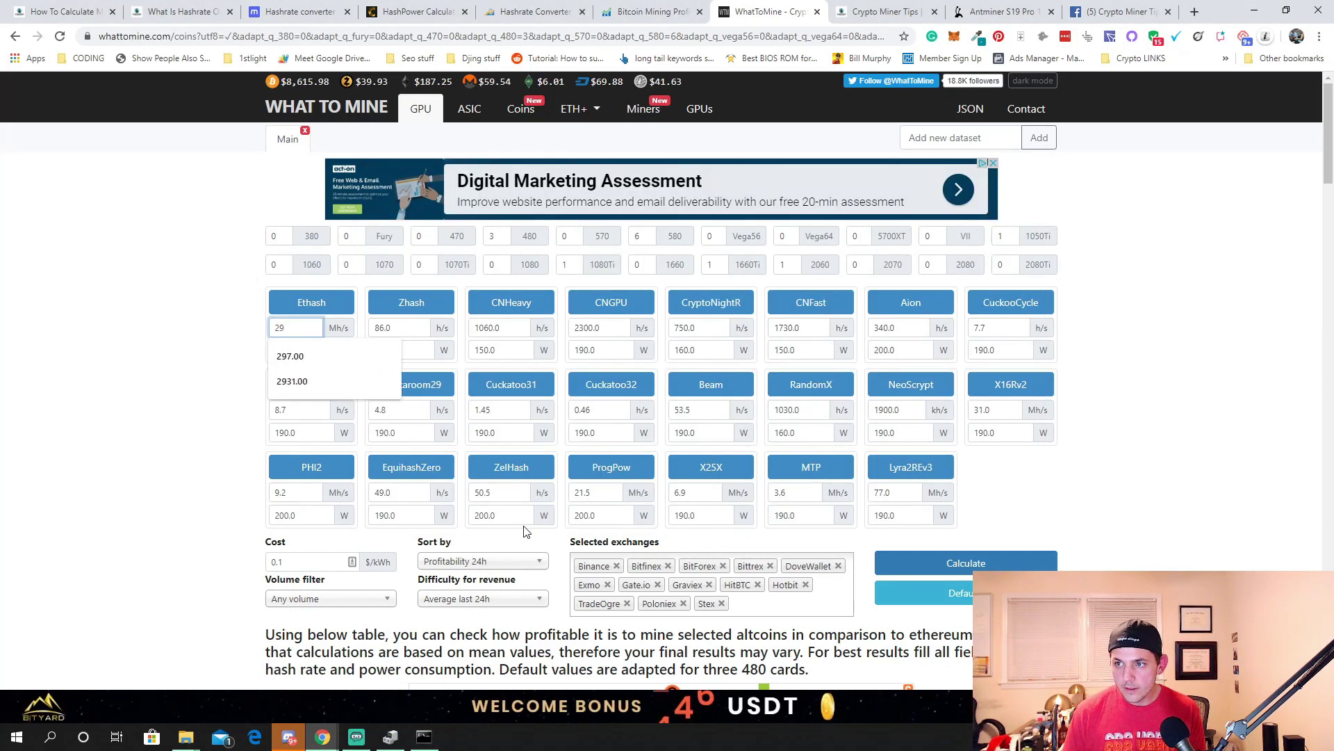
{"action": "key", "text": "Tab"}
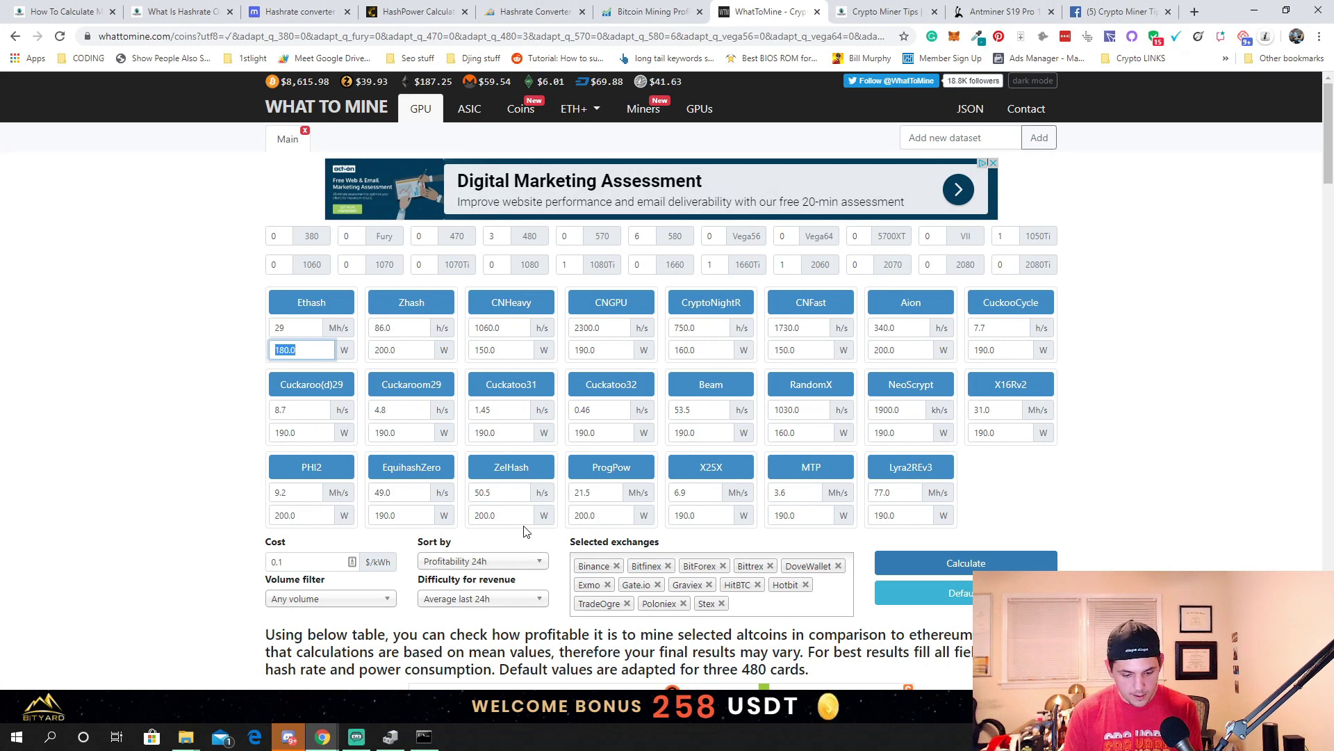
{"action": "type", "text": "177"}
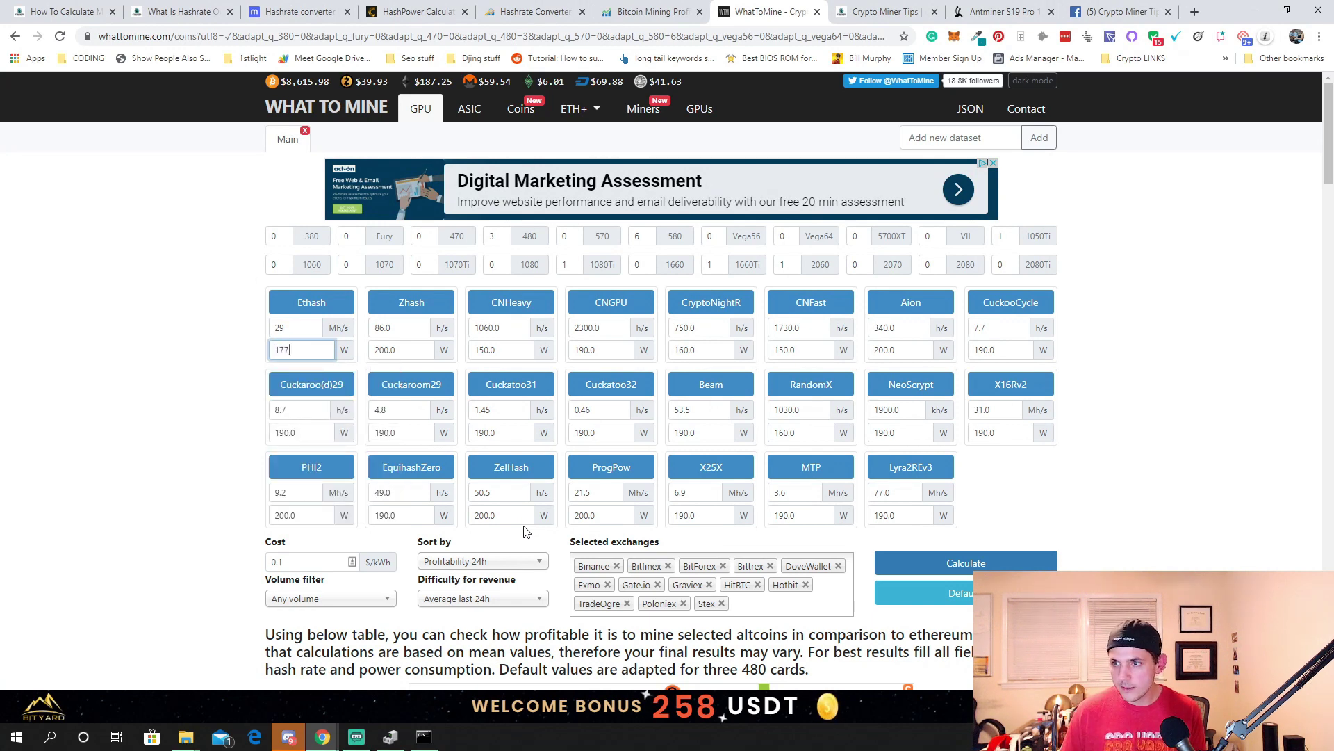
{"action": "left_click", "coordinate": [945, 564]}
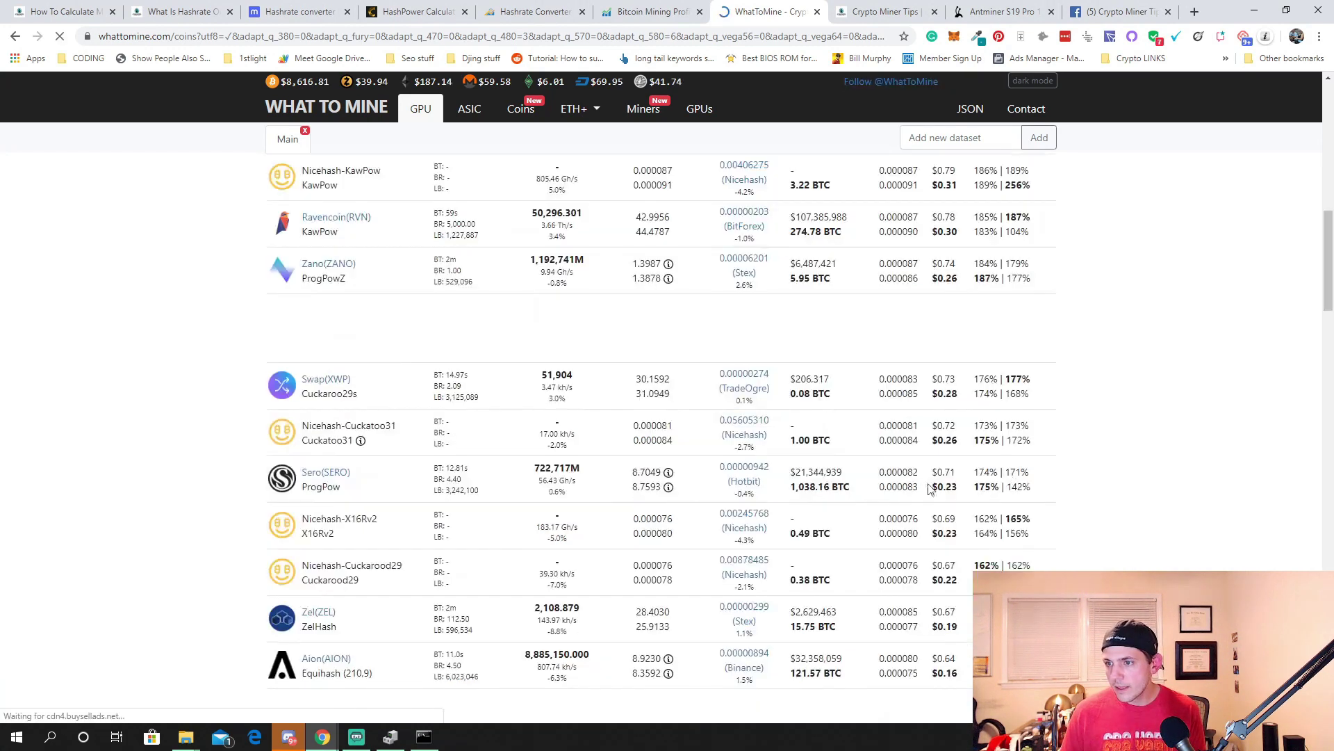
Examine the recalculated coin table, especially Ethereum's revenue and profit, and return to the top-ranked coins.
{"action": "scroll", "coordinate": [930, 488], "scroll_direction": "down", "scroll_amount": 20}
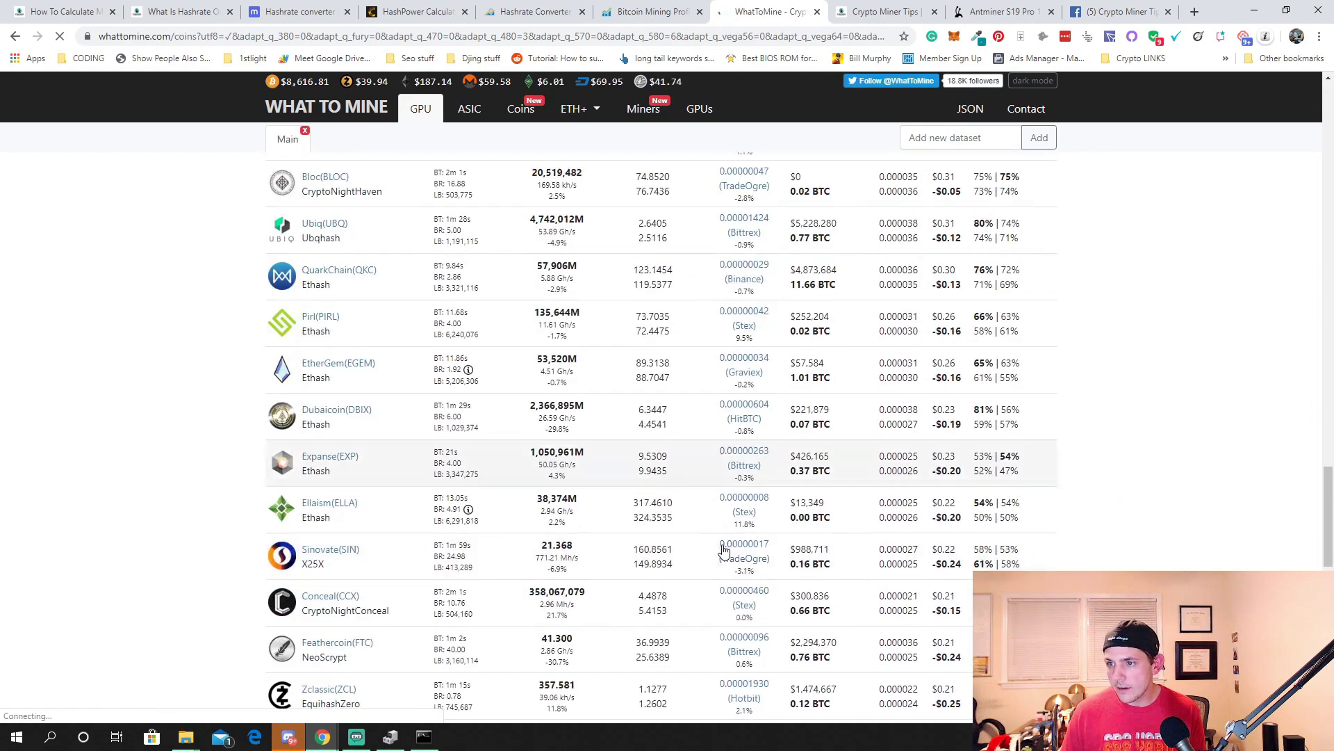
{"action": "scroll", "coordinate": [723, 550], "scroll_direction": "up", "scroll_amount": 20}
{"action": "scroll", "coordinate": [723, 551], "scroll_direction": "down", "scroll_amount": 5}
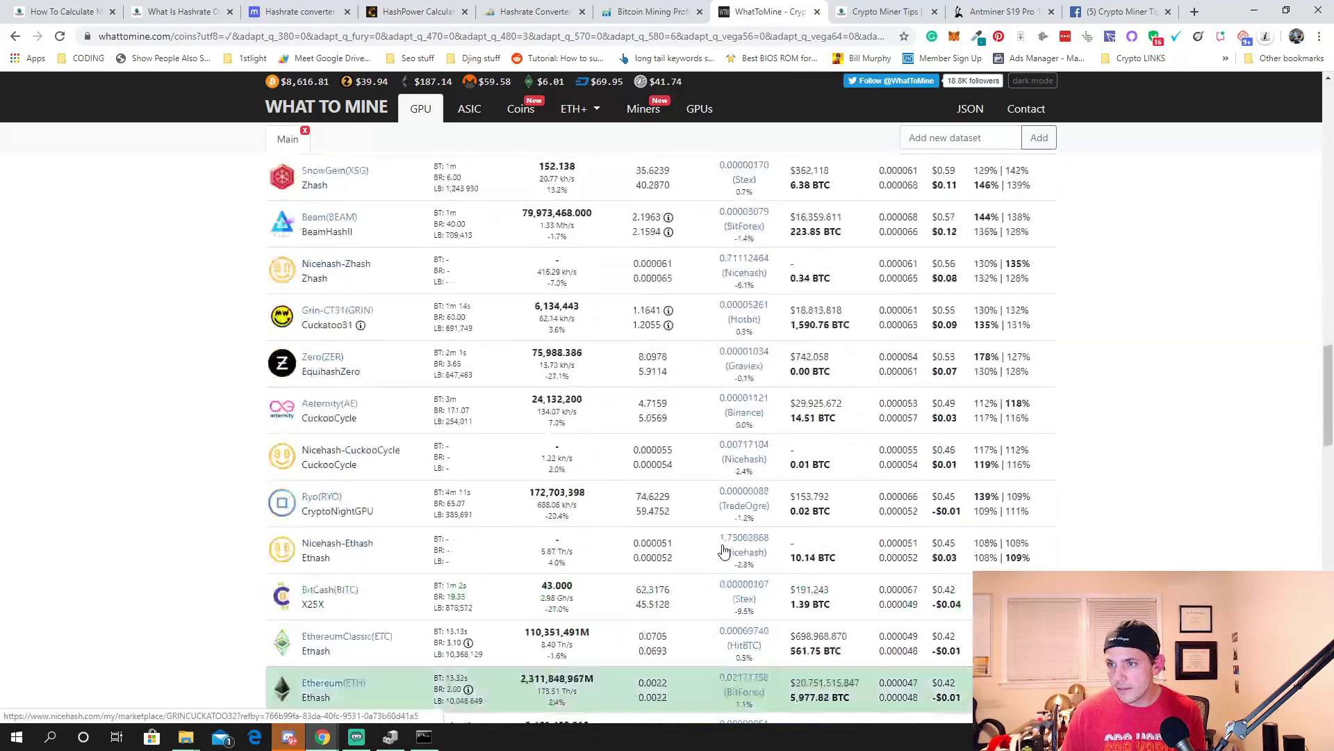
{"action": "scroll", "coordinate": [723, 551], "scroll_direction": "down", "scroll_amount": 11}
{"action": "scroll", "coordinate": [723, 550], "scroll_direction": "up", "scroll_amount": 6}
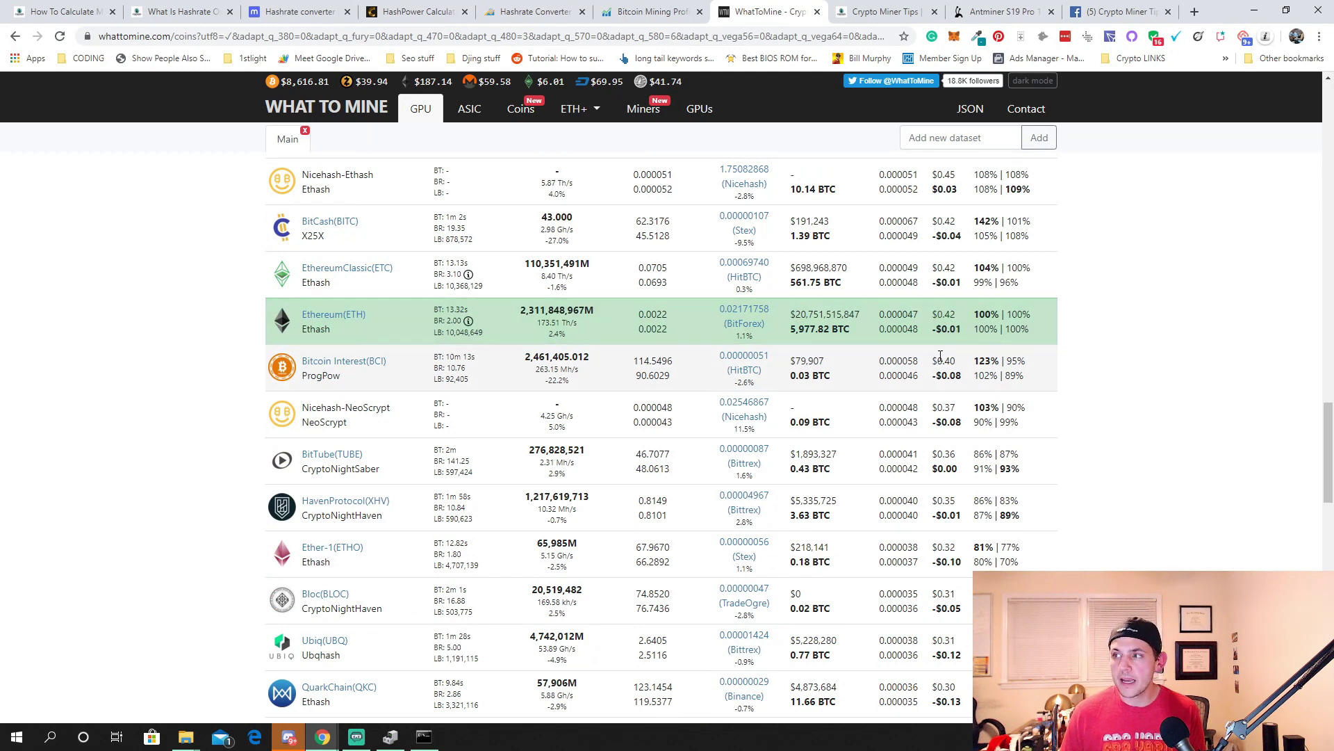
{"action": "left_click_drag", "start_coordinate": [963, 338], "coordinate": [943, 335]}
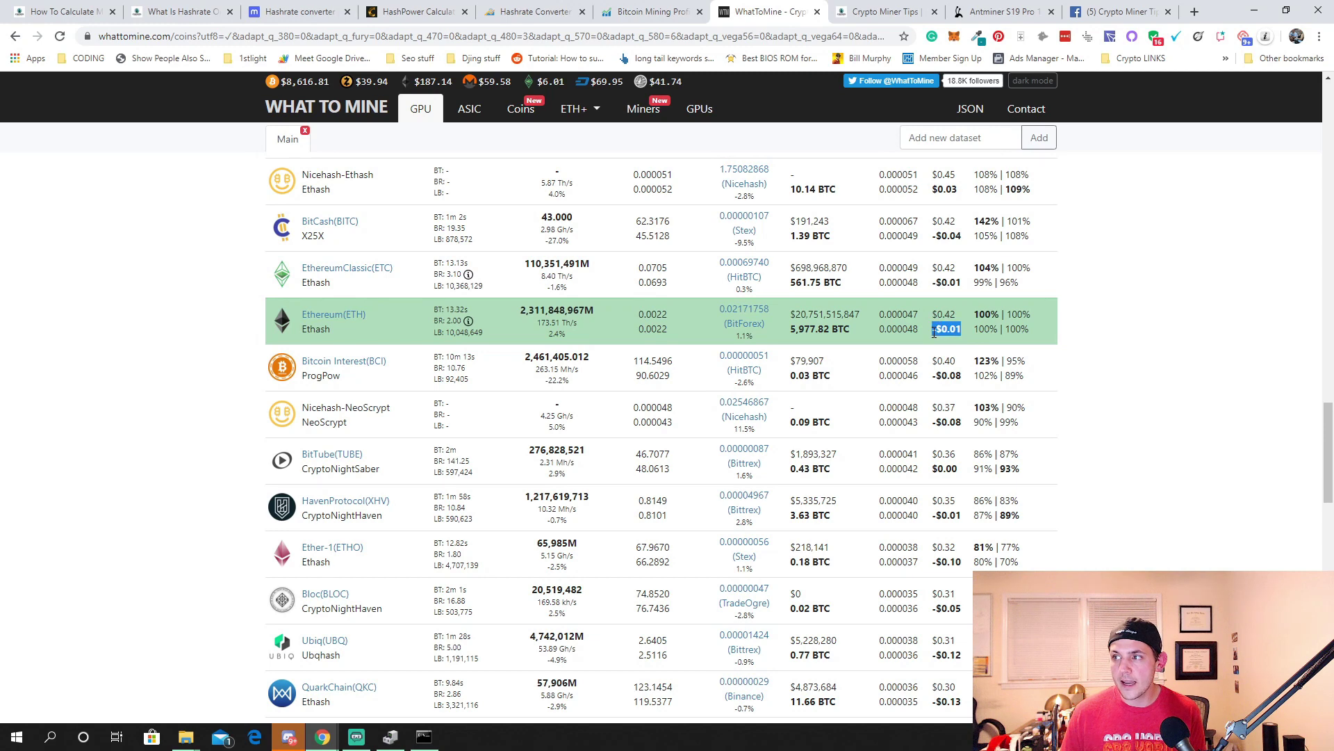
{"action": "scroll", "coordinate": [456, 278], "scroll_direction": "up", "scroll_amount": 15}
{"action": "scroll", "coordinate": [300, 439], "scroll_direction": "down", "scroll_amount": 6}
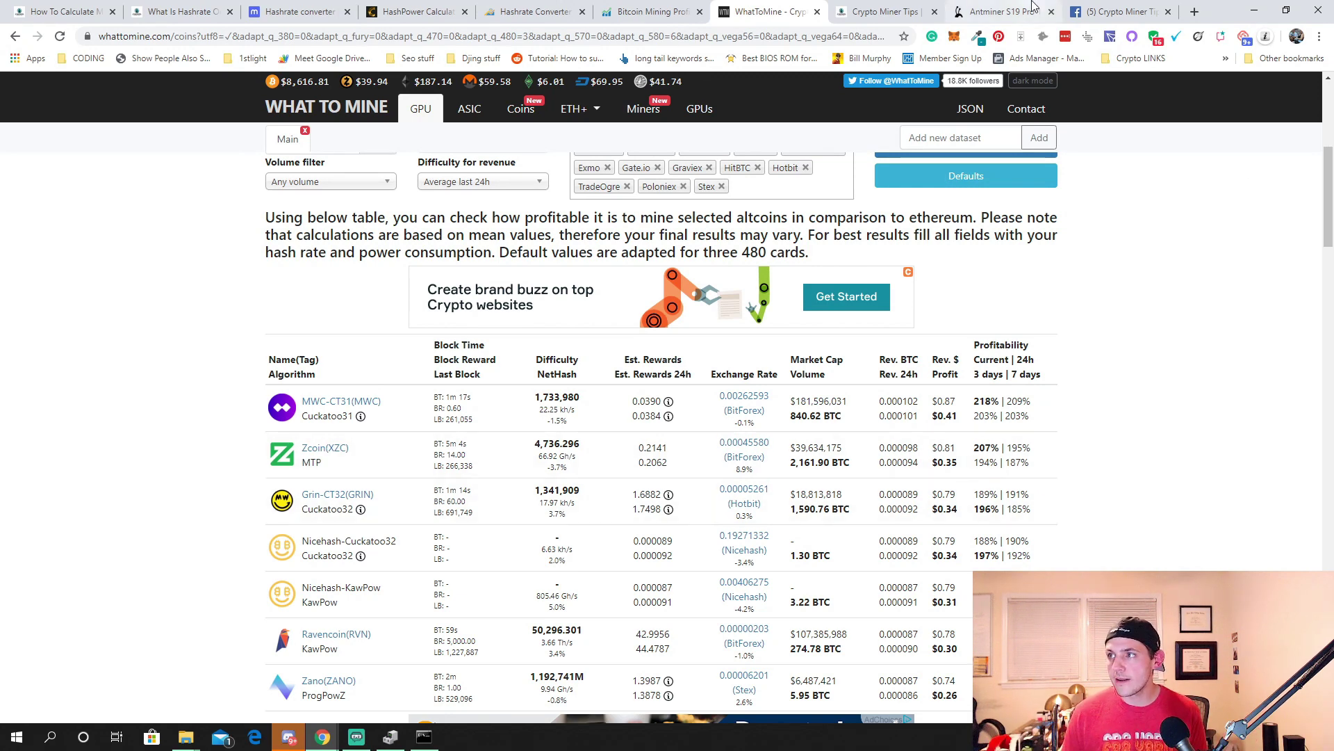
Read the Antminer S19 Pro product page on Bitmain, including the hashrate and wall power in its overview specifications.
{"action": "left_click", "coordinate": [1000, 12]}
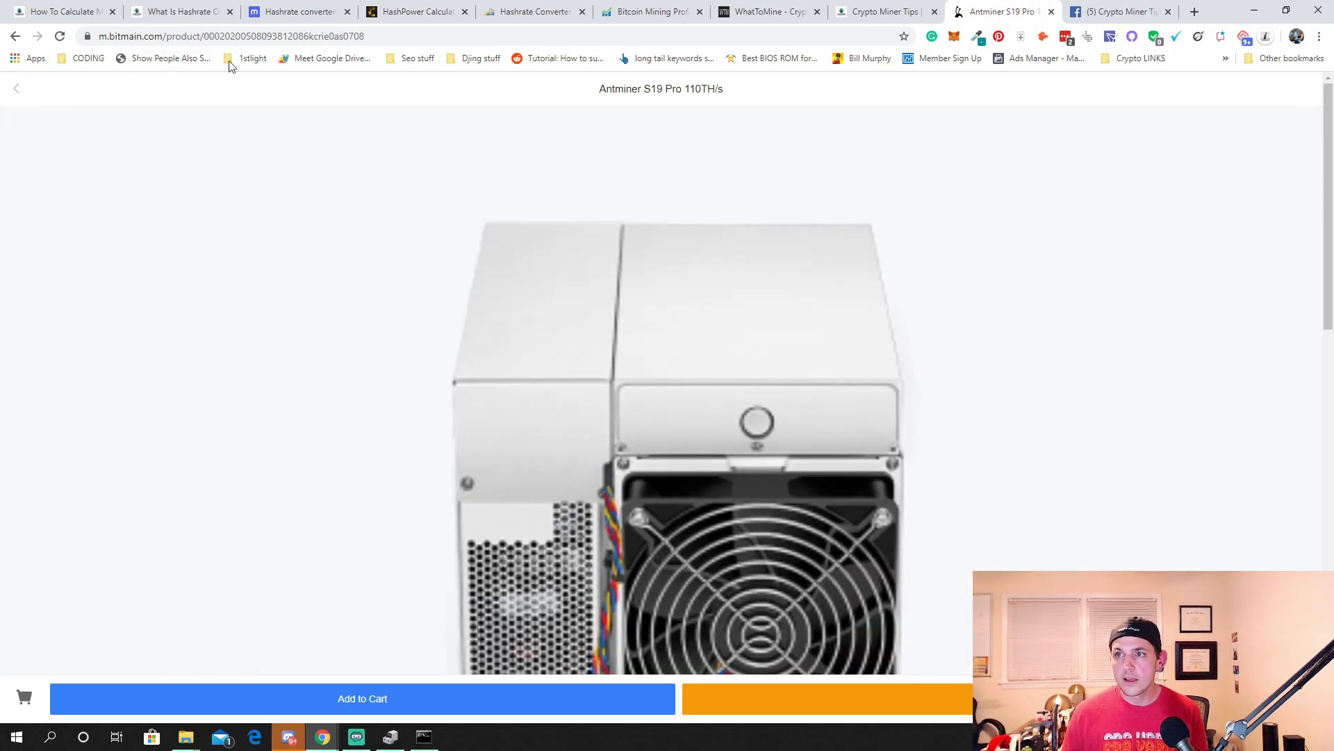
{"action": "scroll", "coordinate": [640, 285], "scroll_direction": "down", "scroll_amount": 10}
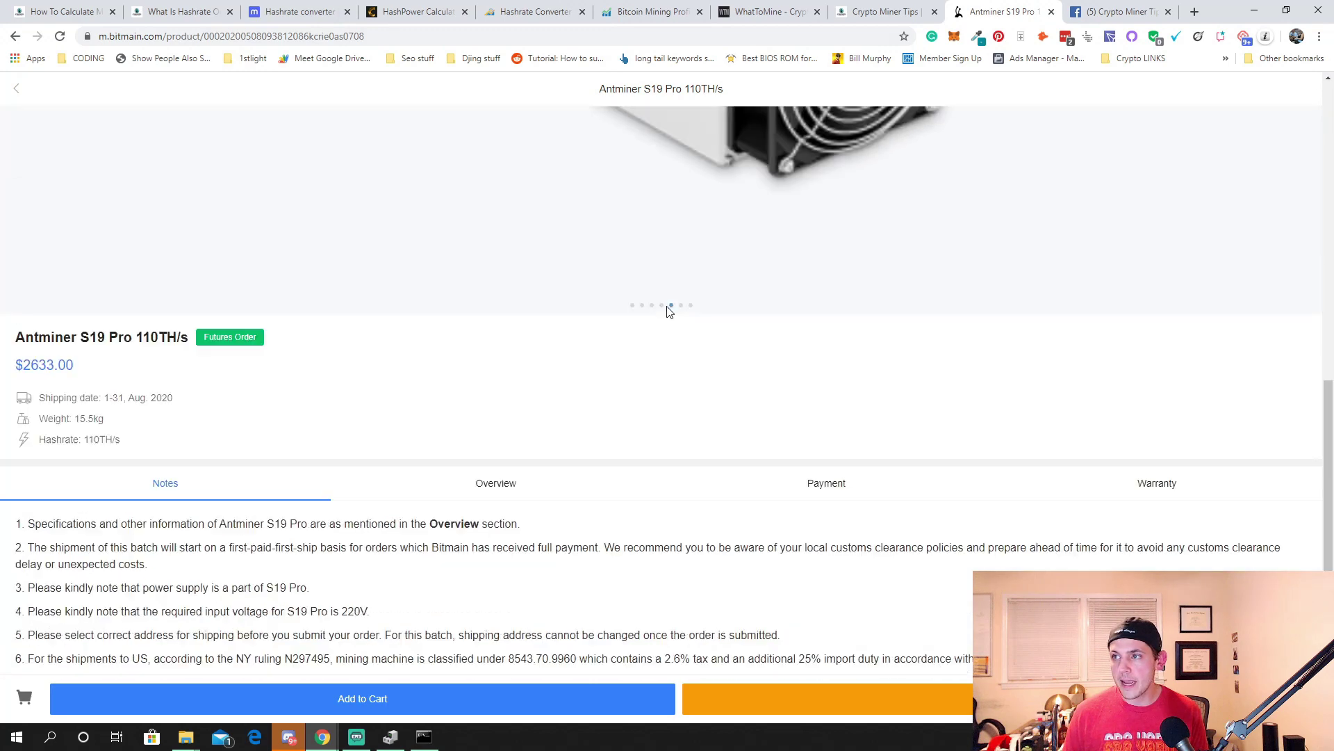
{"action": "scroll", "coordinate": [668, 311], "scroll_direction": "up", "scroll_amount": 10}
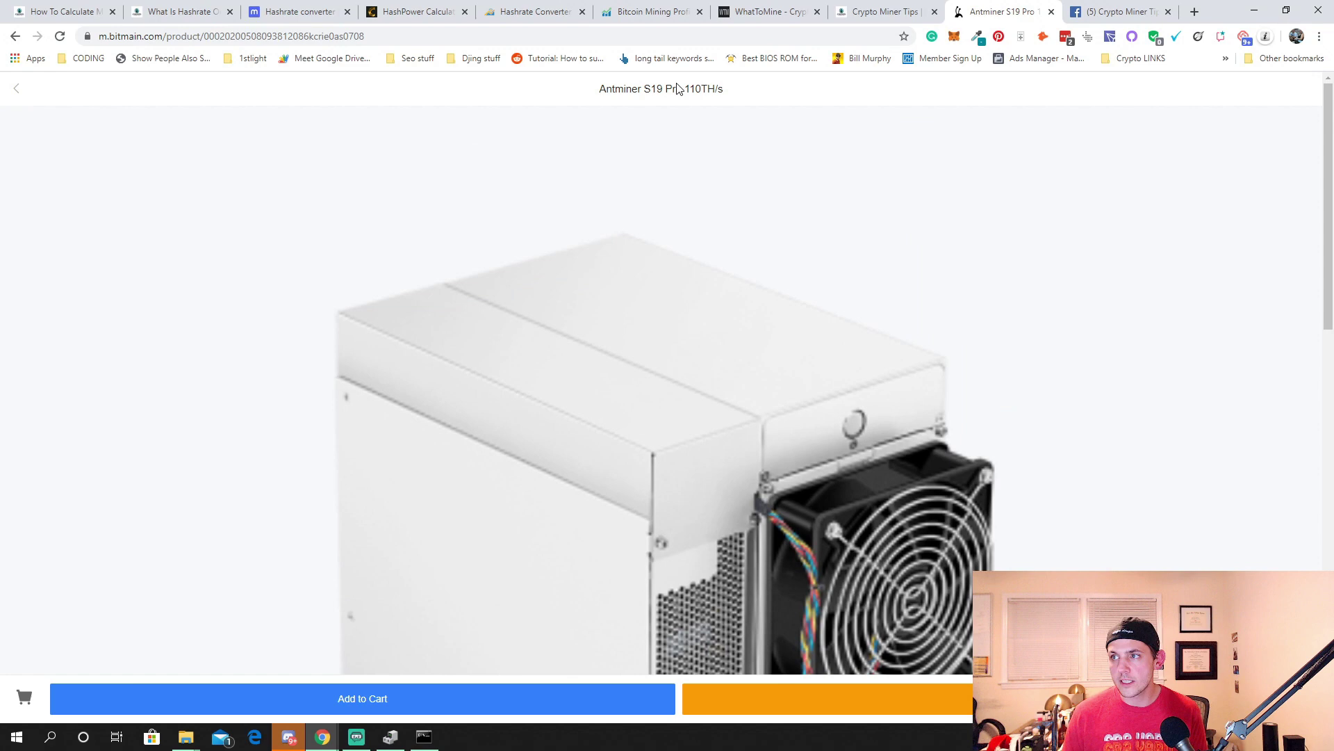
{"action": "scroll", "coordinate": [715, 143], "scroll_direction": "down", "scroll_amount": 10}
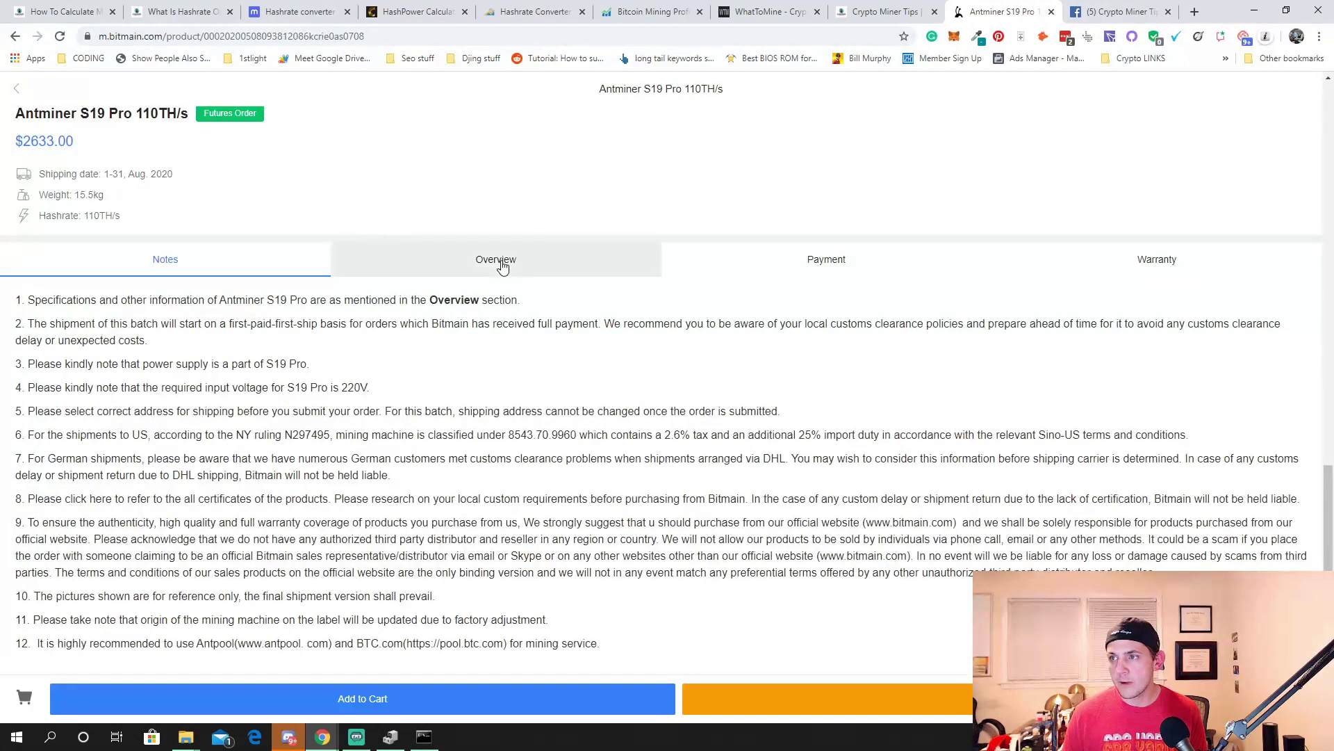
{"action": "left_click", "coordinate": [502, 267]}
{"action": "scroll", "coordinate": [775, 381], "scroll_direction": "down", "scroll_amount": 3}
{"action": "scroll", "coordinate": [73, 413], "scroll_direction": "up", "scroll_amount": 3}
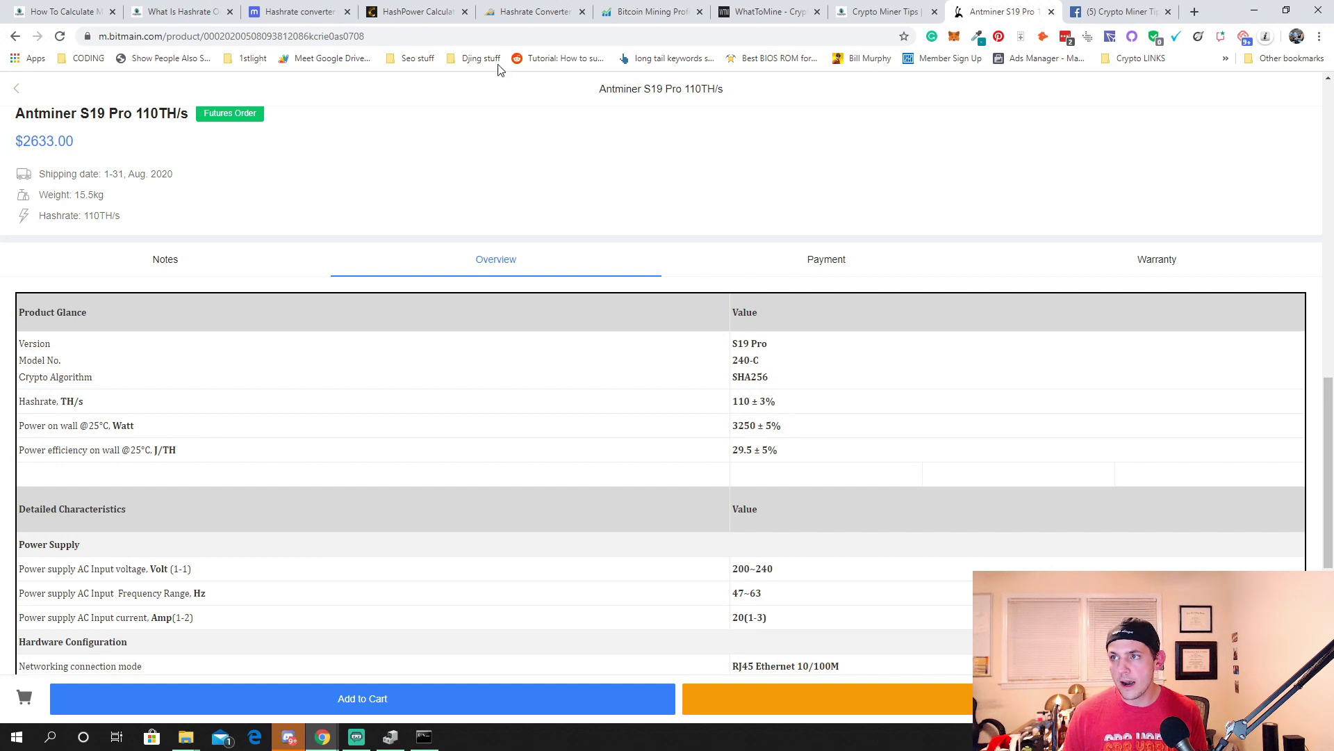
Set the hashing power to 110 TH/s in CryptoCompare's Bitcoin mining calculator and check the power consumption and cost per kWh entries.
{"action": "left_click", "coordinate": [654, 12]}
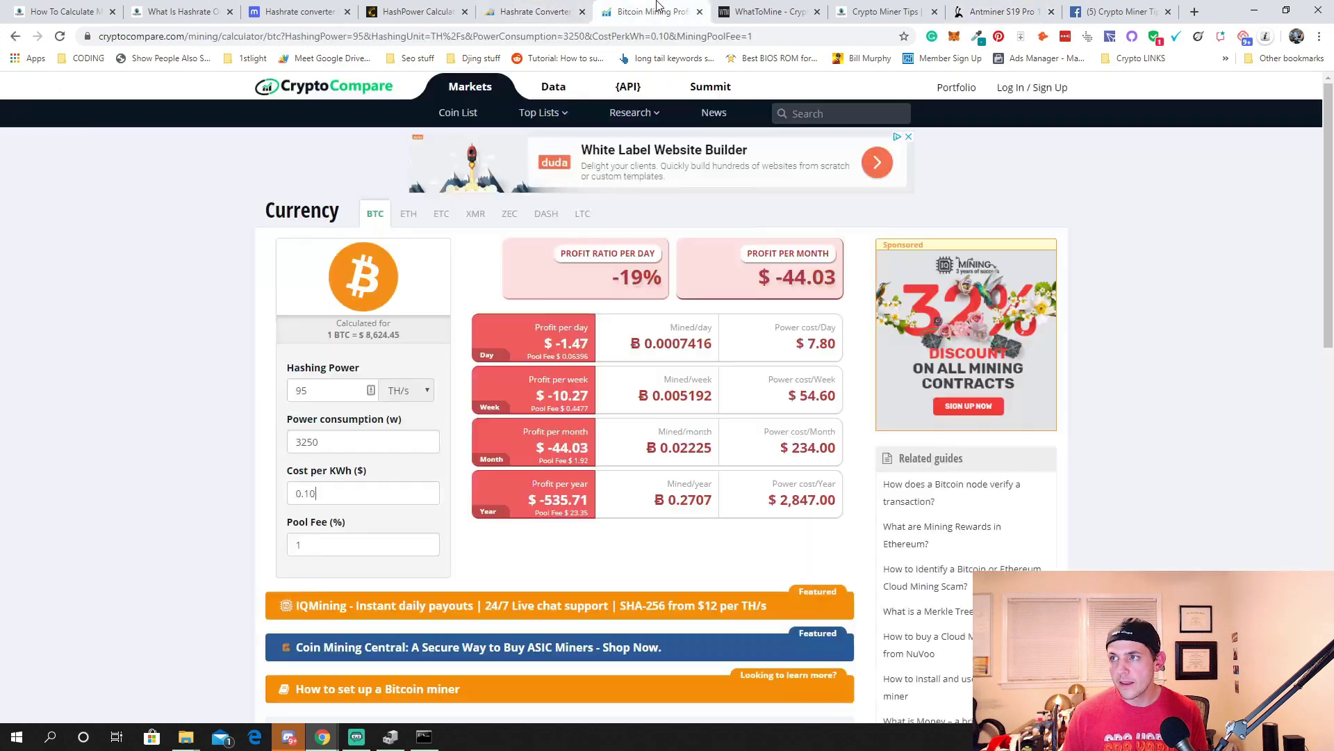
{"action": "double_click", "coordinate": [324, 385]}
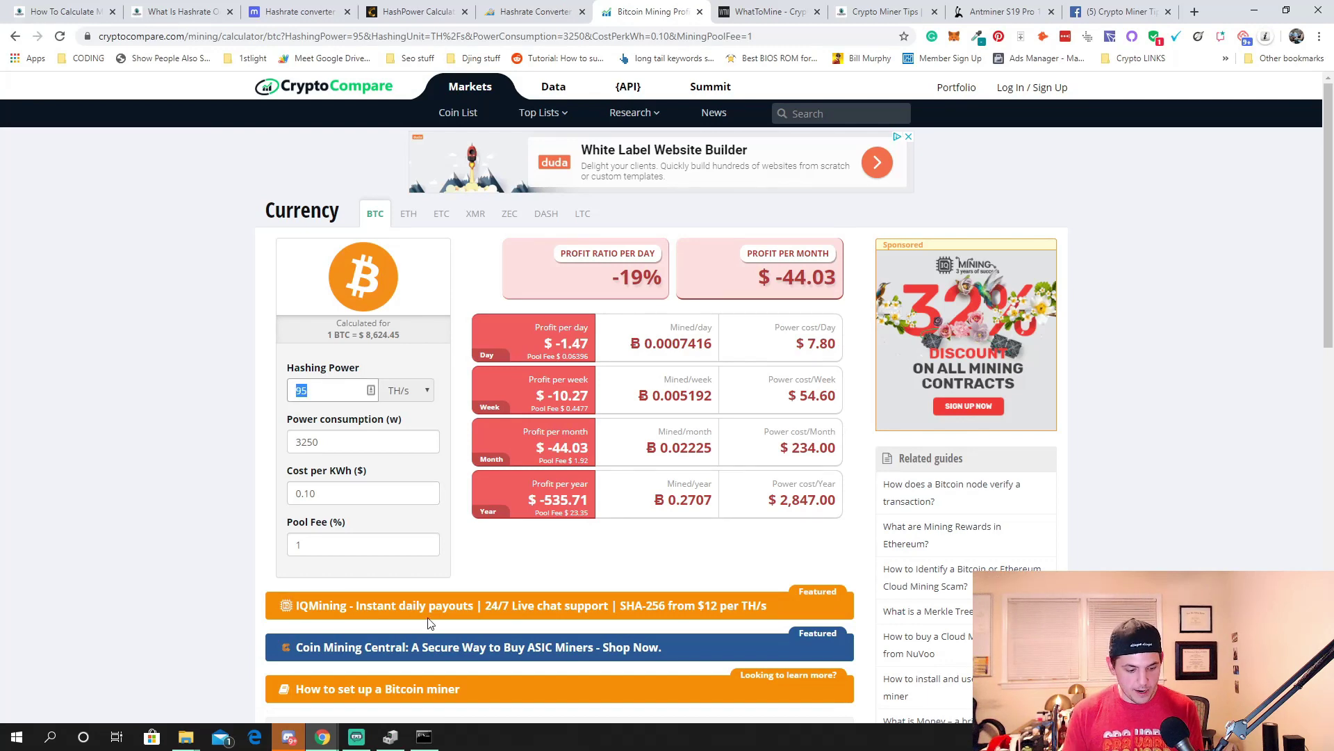
{"action": "type", "text": "110"}
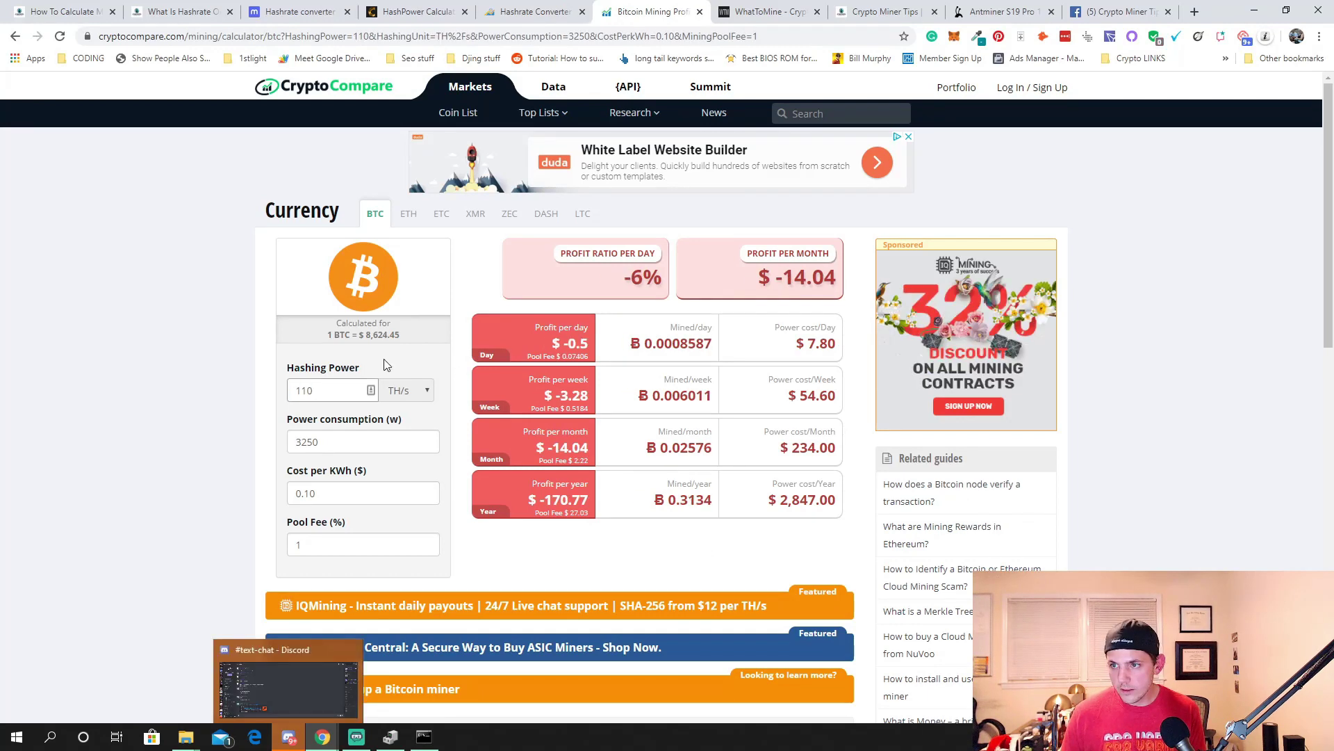
{"action": "double_click", "coordinate": [393, 443]}
{"action": "scroll", "coordinate": [478, 497], "scroll_direction": "down", "scroll_amount": 3}
{"action": "scroll", "coordinate": [480, 502], "scroll_direction": "up", "scroll_amount": 3}
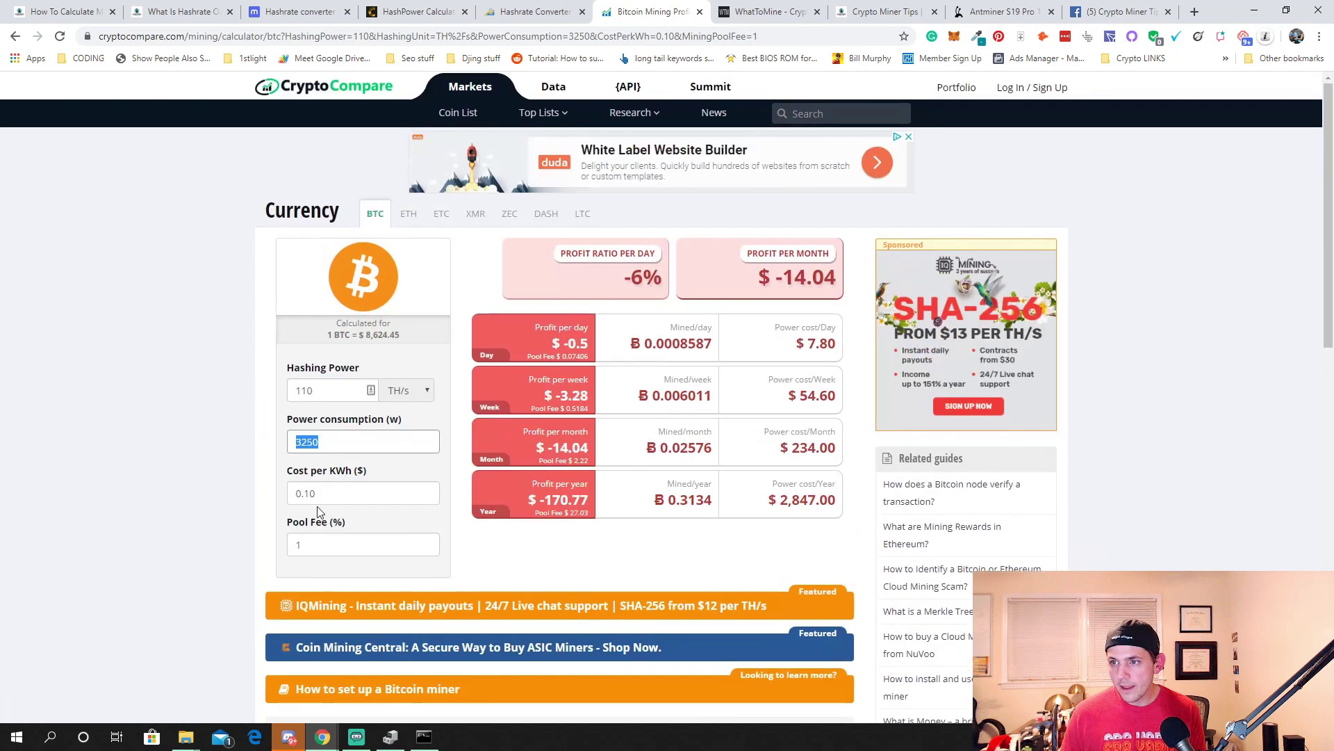
{"action": "key", "text": "Tab"}
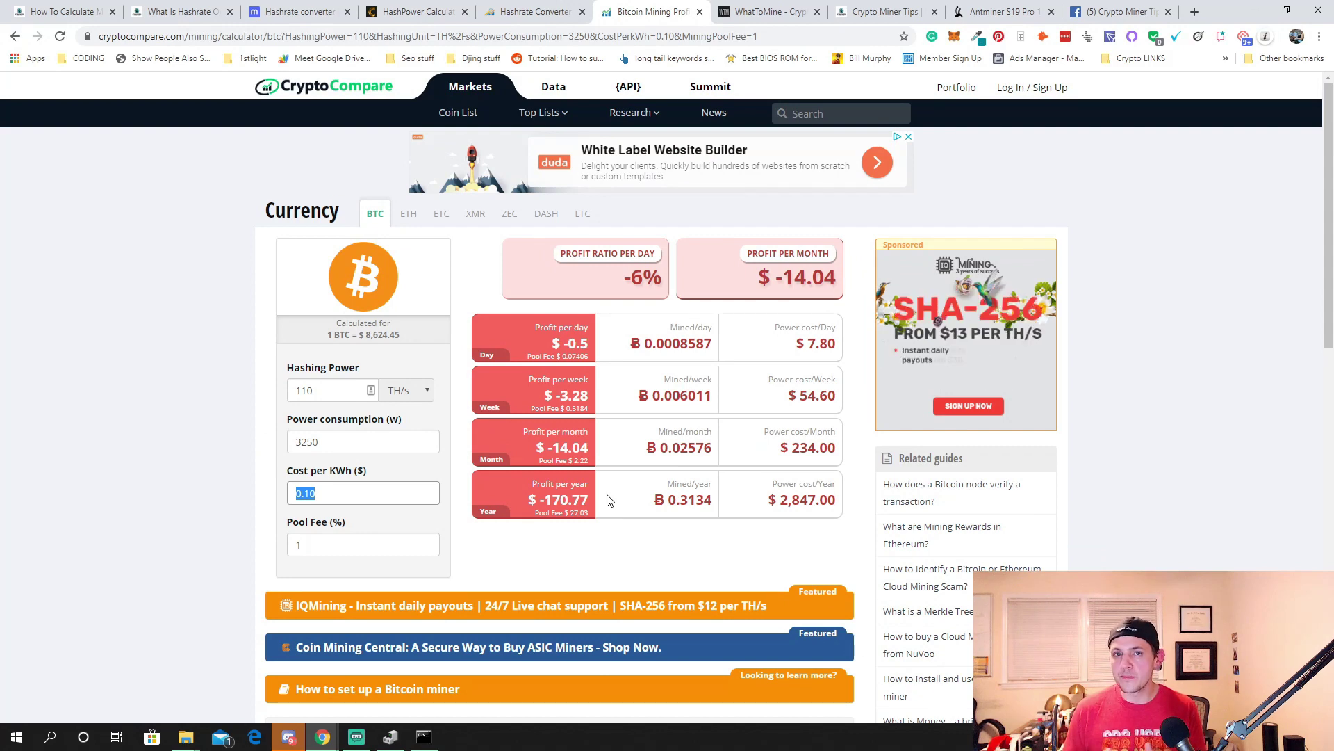
Return to WhatToMine, reload the default 1080Ti hash rates and power values, and recalculate profitability.
{"action": "key", "text": "ctrl+1"}
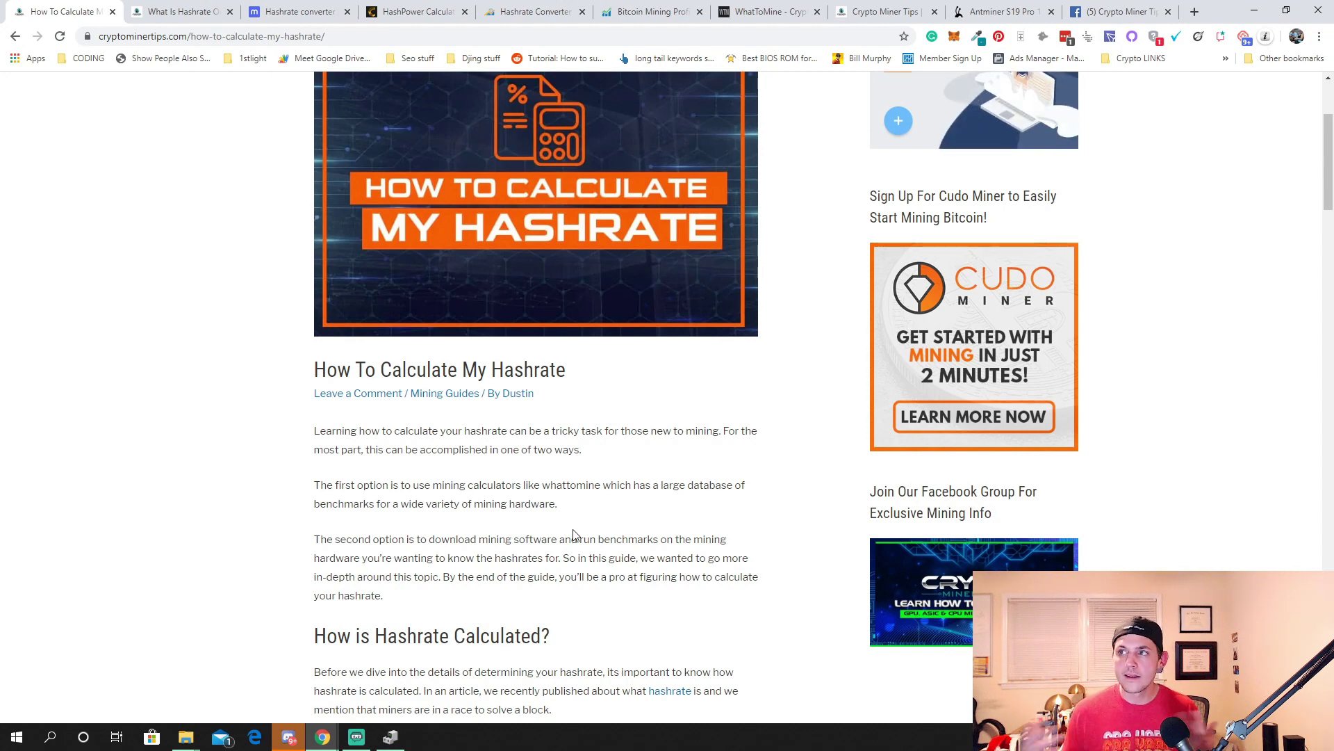
{"action": "left_click", "coordinate": [756, 12]}
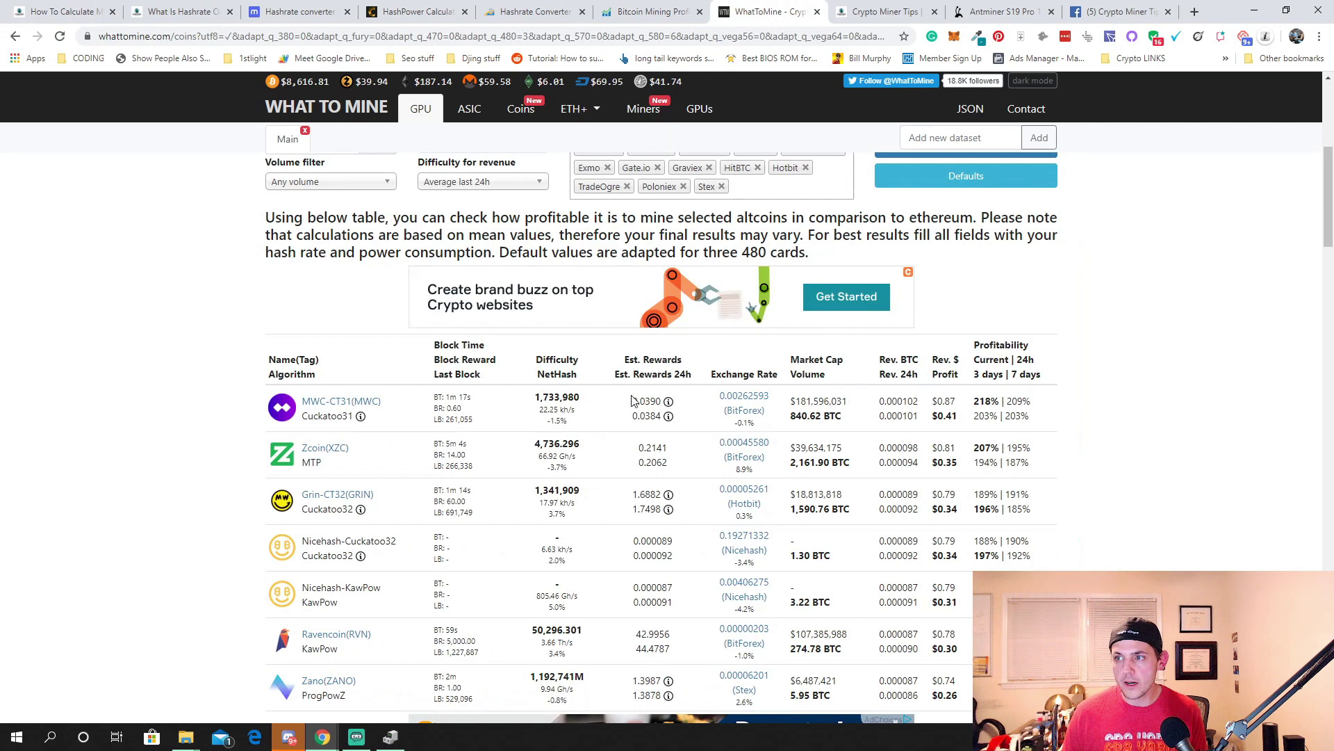
{"action": "scroll", "coordinate": [633, 401], "scroll_direction": "up", "scroll_amount": 6}
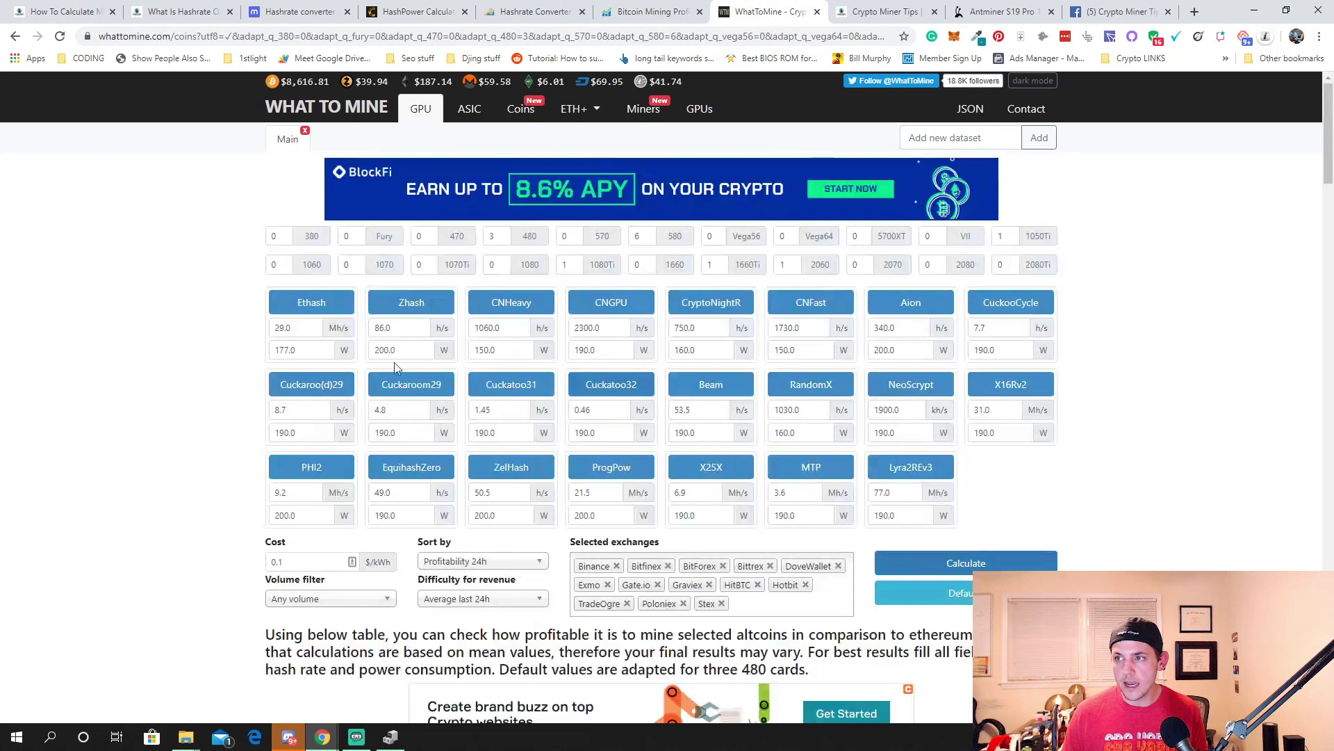
{"action": "left_click", "coordinate": [606, 268]}
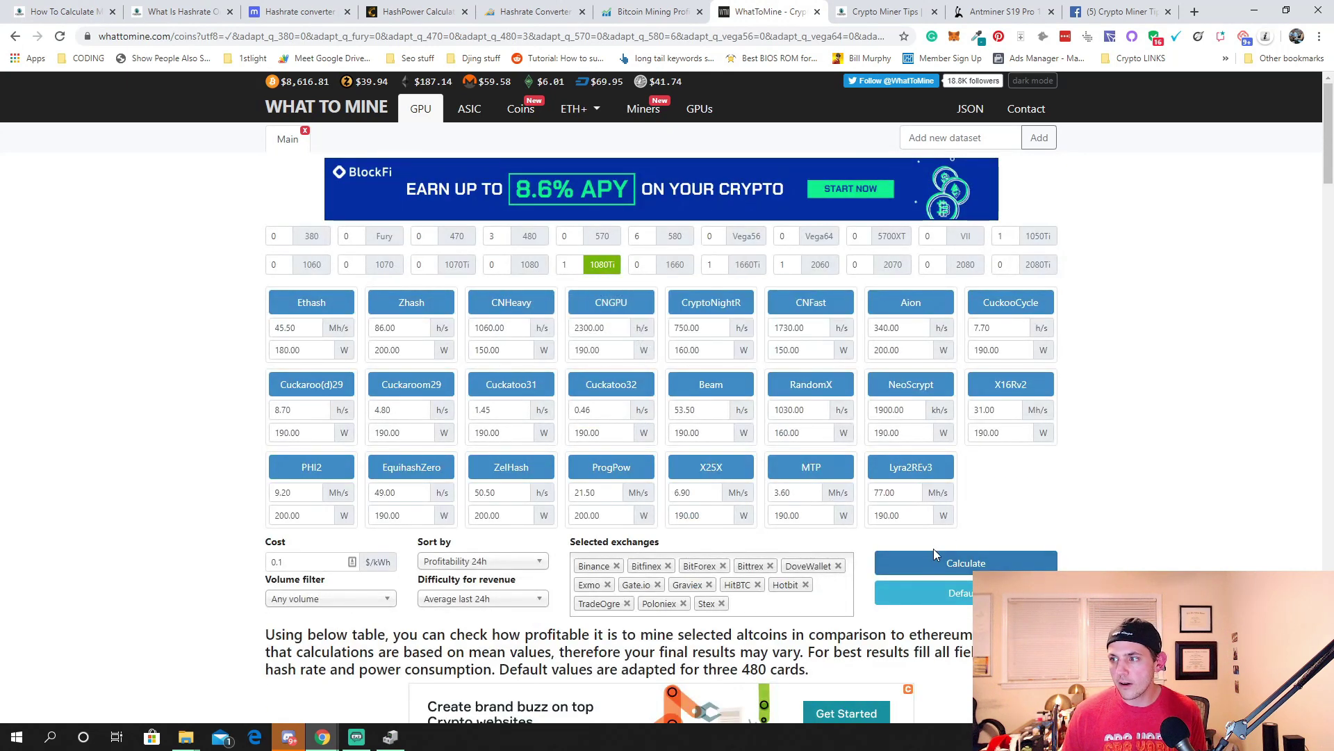
{"action": "left_click", "coordinate": [911, 551]}
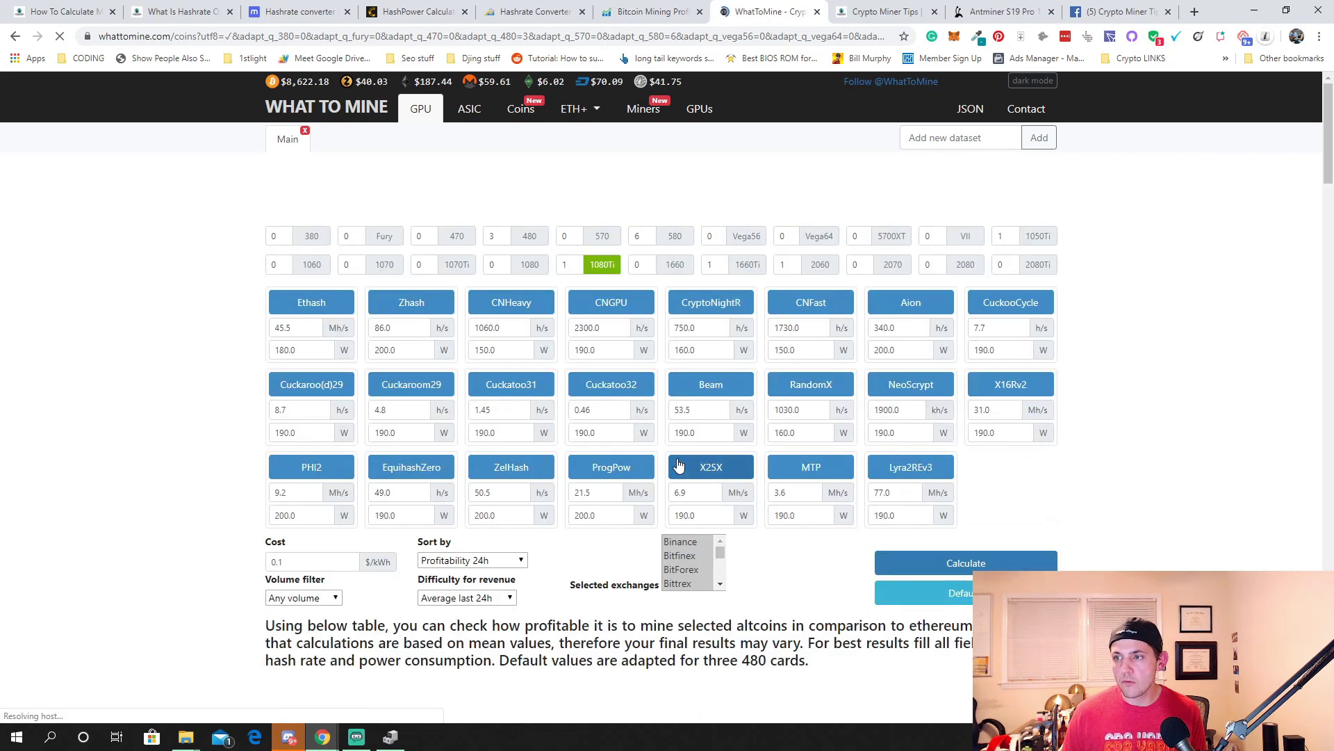
Review the default 1080Ti algorithm values and the profitability of the top-ranked coins.
{"action": "scroll", "coordinate": [678, 478], "scroll_direction": "down", "scroll_amount": 6}
{"action": "scroll", "coordinate": [516, 430], "scroll_direction": "up", "scroll_amount": 6}
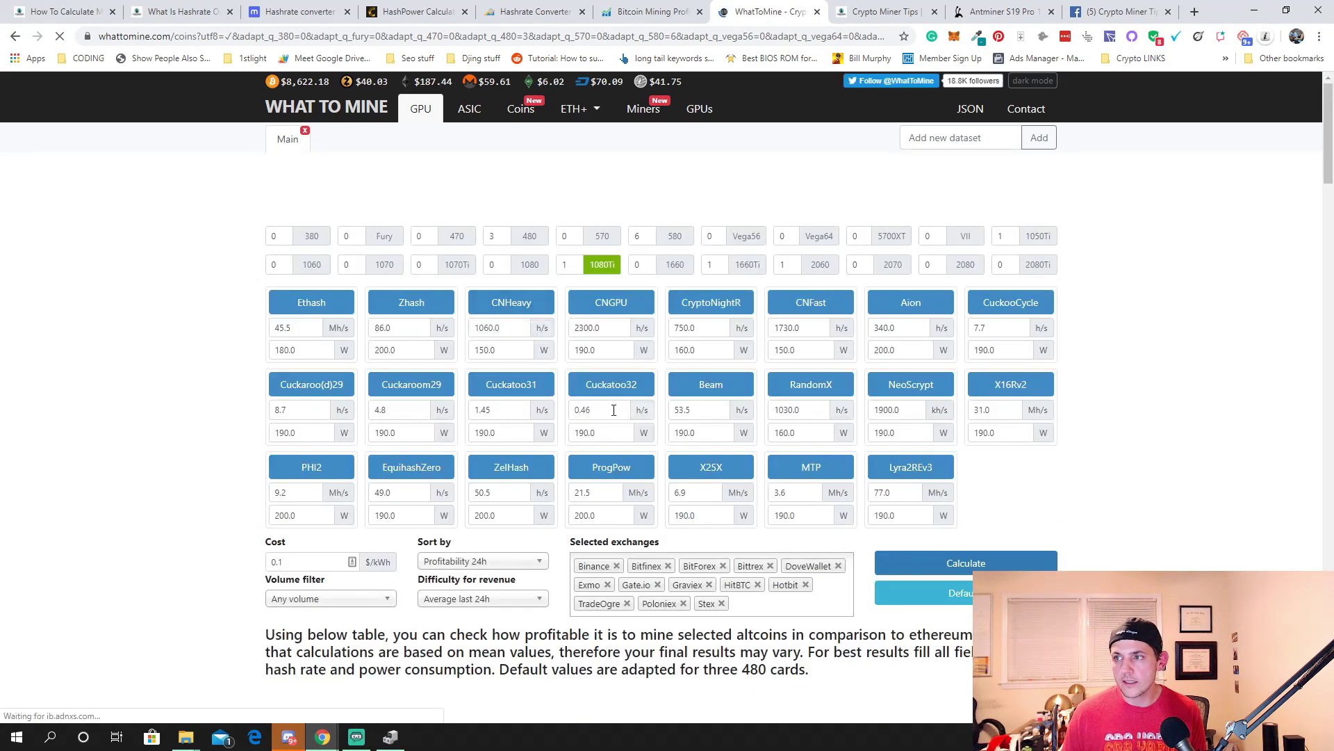
{"action": "scroll", "coordinate": [535, 308], "scroll_direction": "down", "scroll_amount": 6}
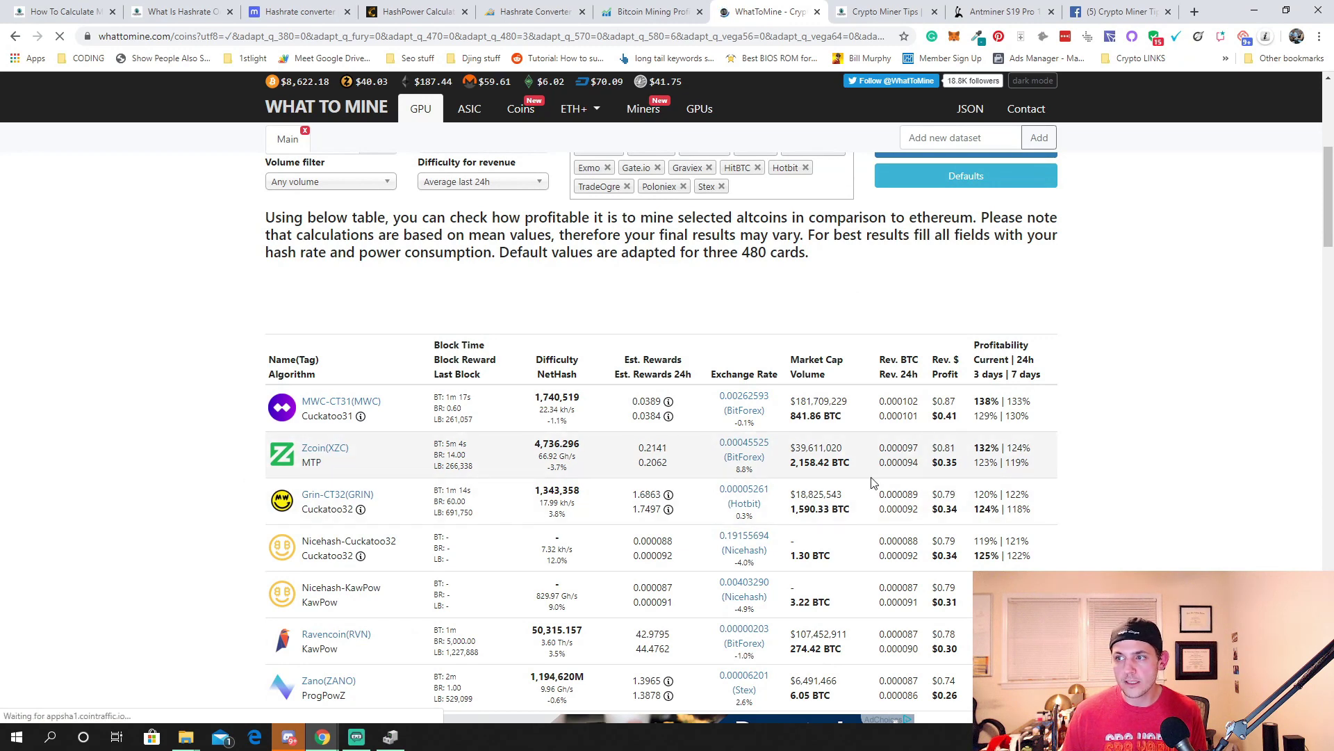
{"action": "scroll", "coordinate": [487, 417], "scroll_direction": "up", "scroll_amount": 6}
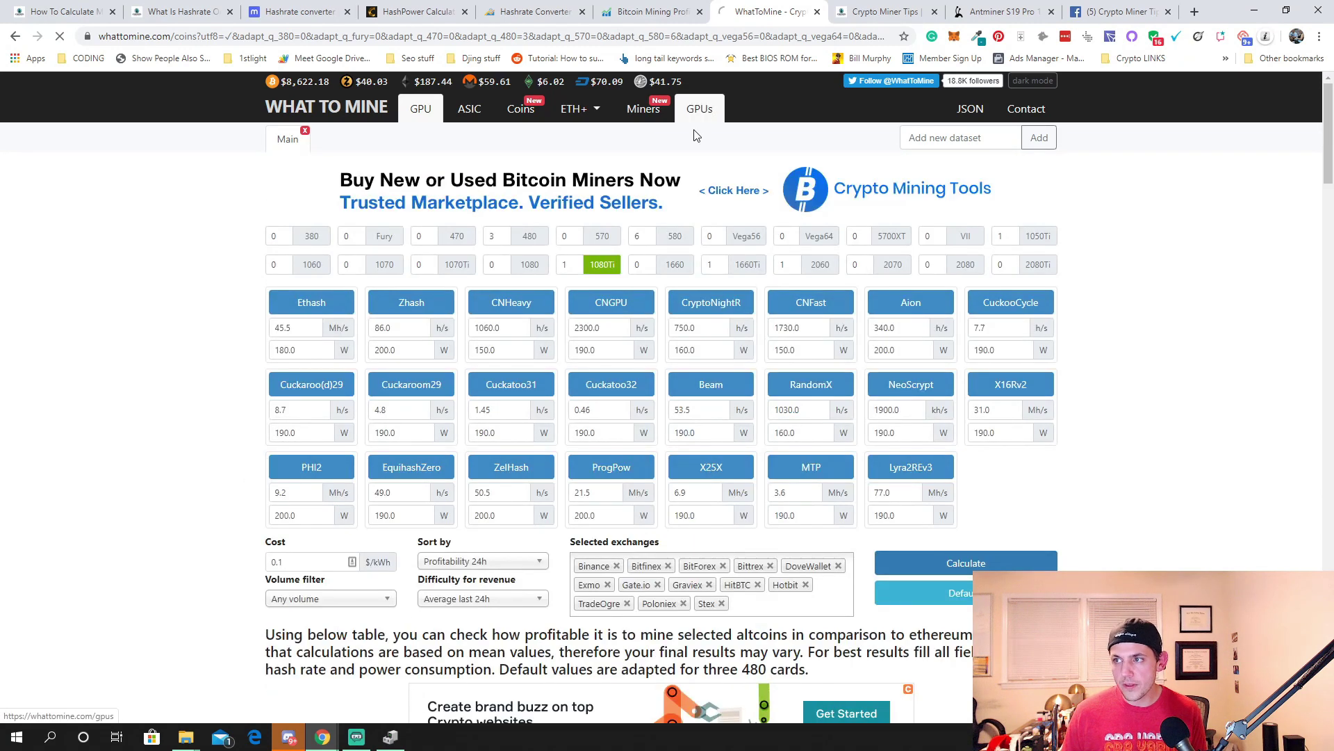
Open WhatToMine's GPU profitability ranking and look through the listed models' hashrate, power and daily profit.
{"action": "left_click", "coordinate": [699, 108]}
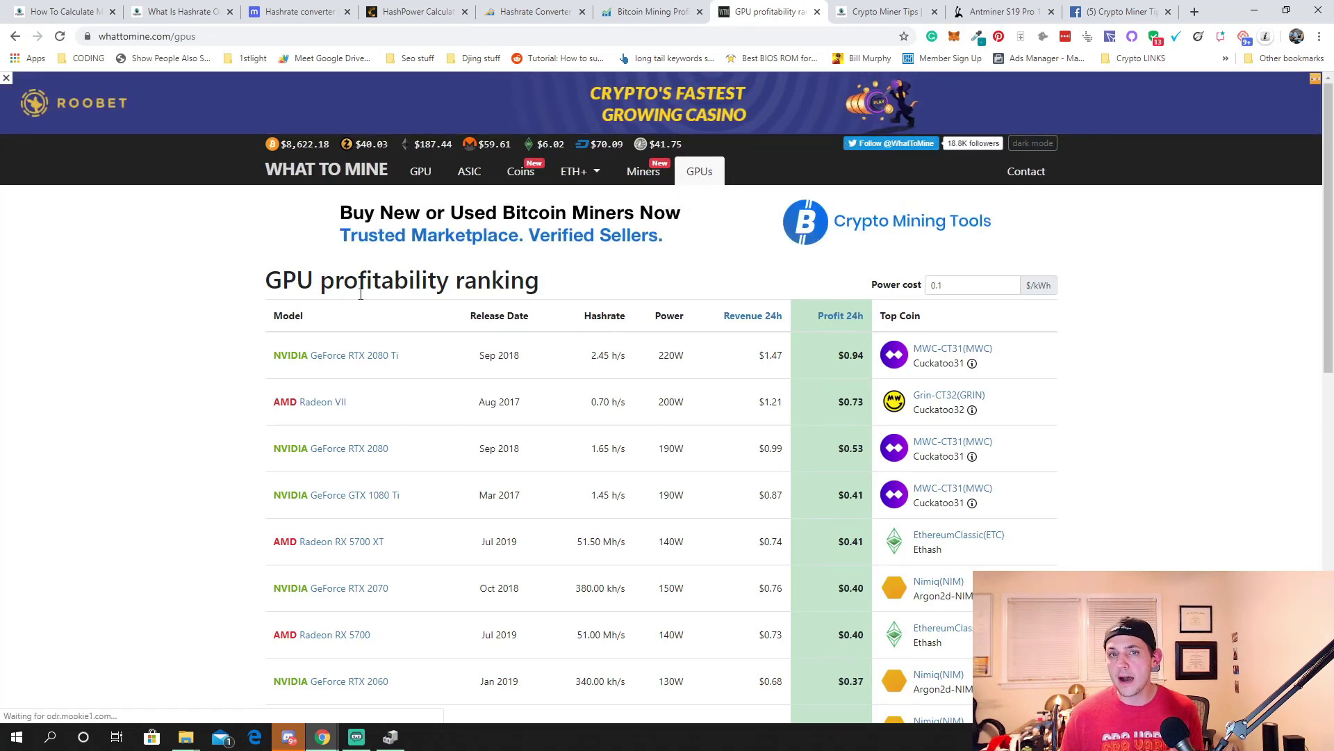
{"action": "scroll", "coordinate": [278, 348], "scroll_direction": "down", "scroll_amount": 3}
{"action": "scroll", "coordinate": [372, 307], "scroll_direction": "up", "scroll_amount": 3}
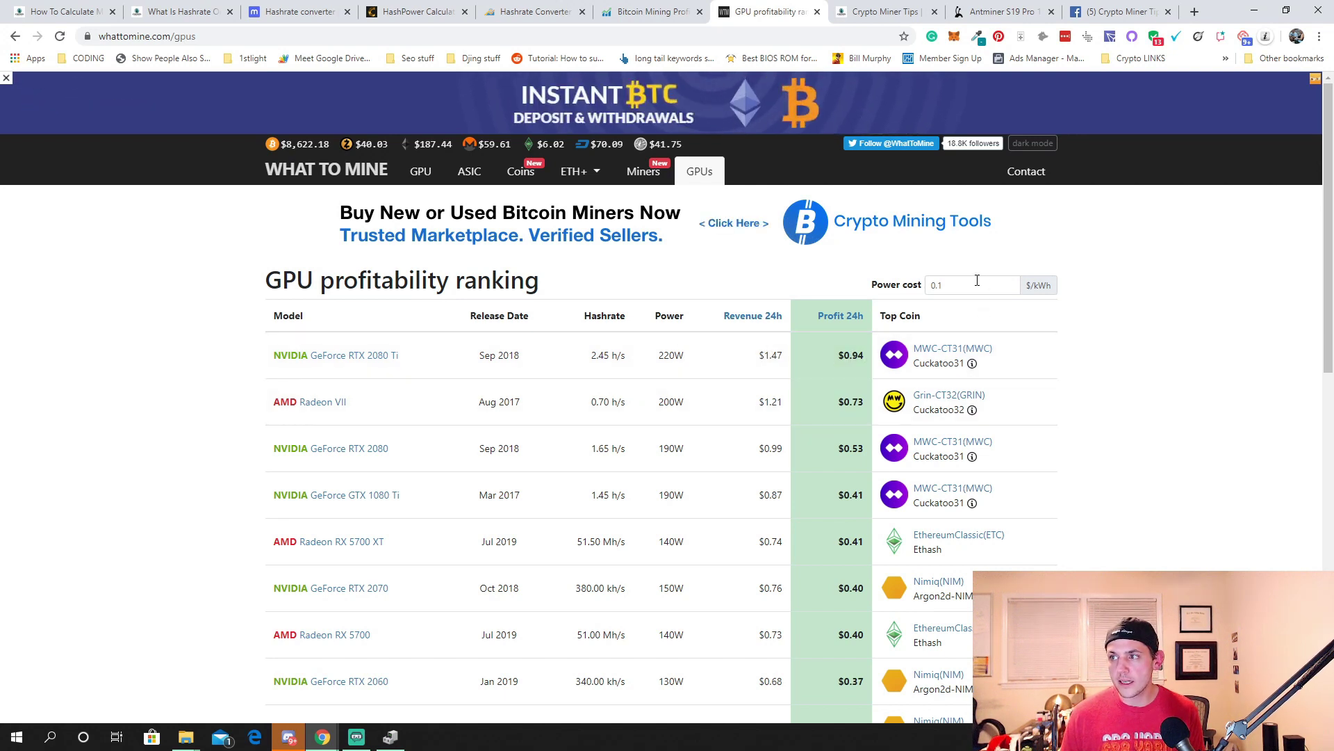
Open the NVIDIA GeForce GTX 1060 entry from the GPU profitability ranking and review its algorithm hashrates, power draw and most profitable coins.
{"action": "scroll", "coordinate": [568, 452], "scroll_direction": "down", "scroll_amount": 15}
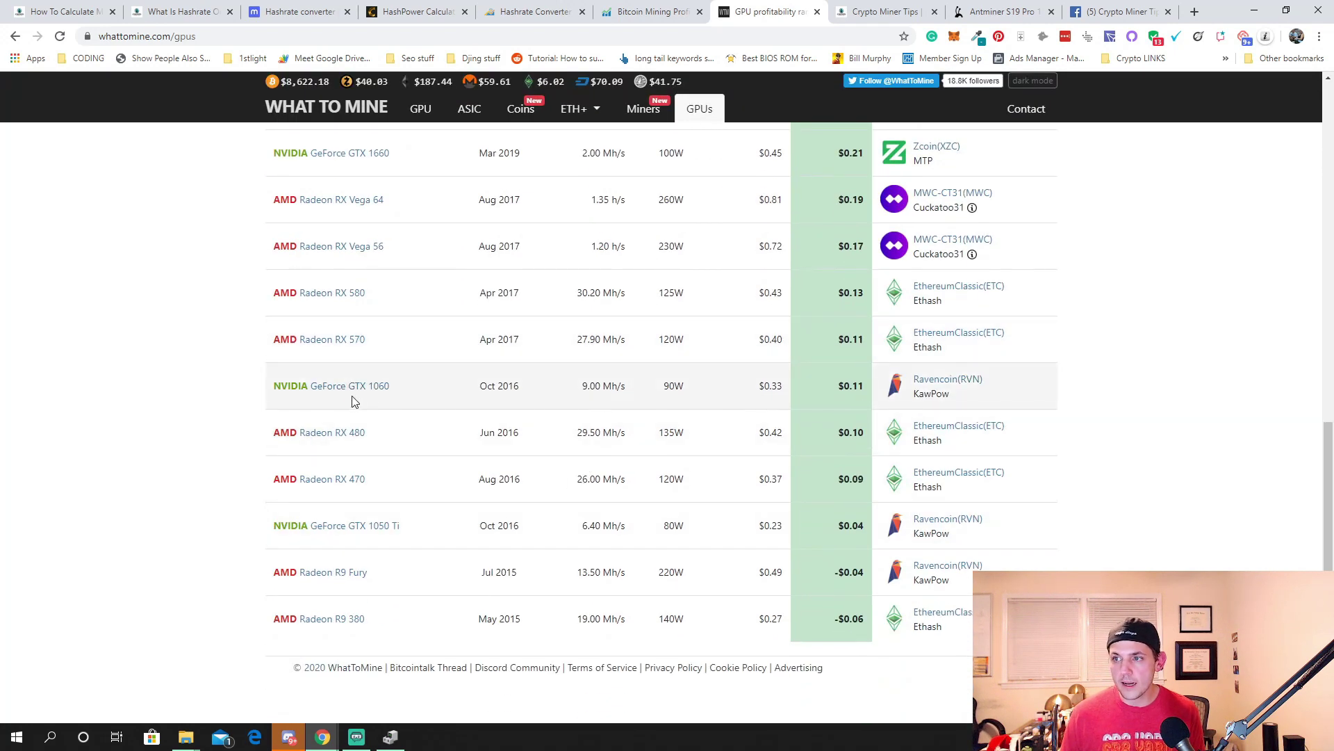
{"action": "left_click", "coordinate": [358, 386]}
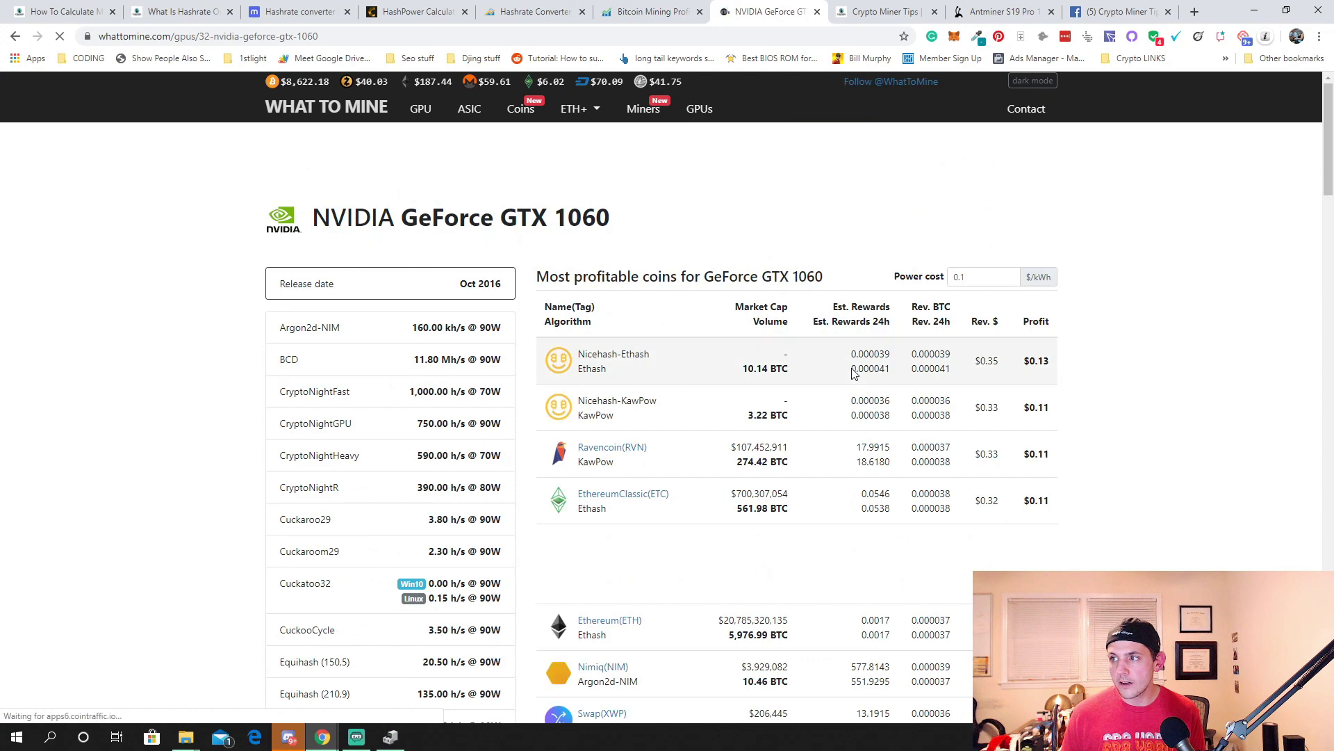
{"action": "scroll", "coordinate": [688, 358], "scroll_direction": "down", "scroll_amount": 3}
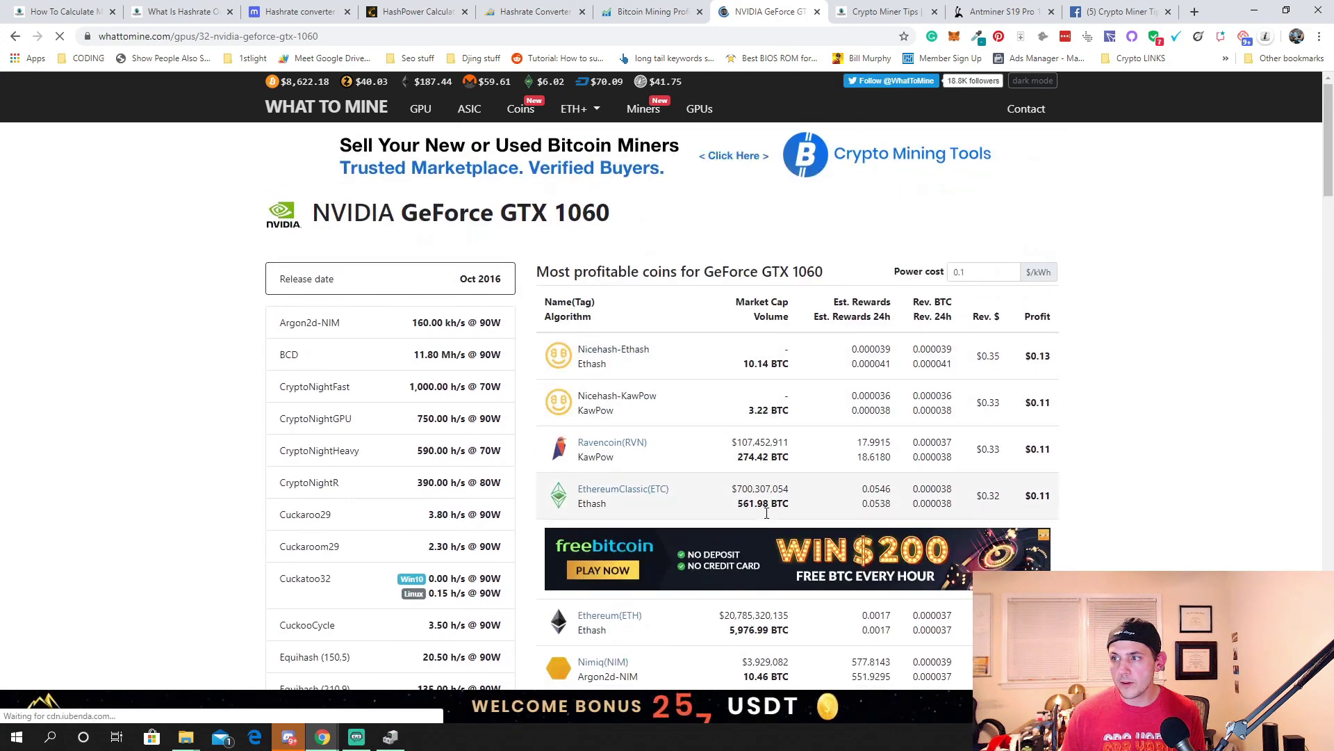
{"action": "scroll", "coordinate": [695, 417], "scroll_direction": "down", "scroll_amount": 8}
Show the Crypto Miner Tips website's home page, and browse the members' discussion posts in the Crypto Miner Tips Facebook group.
{"action": "key", "text": "ctrl+Tab"}
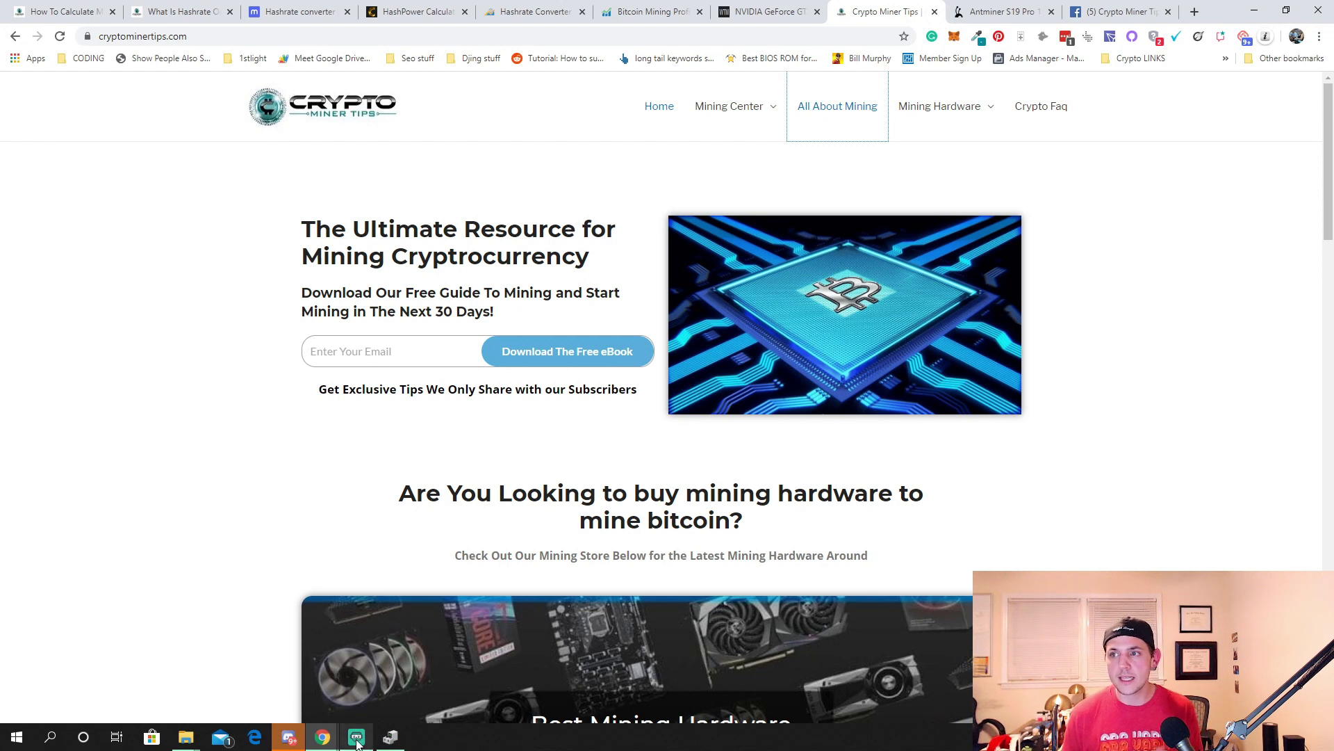
{"action": "mouse_move", "coordinate": [357, 742]}
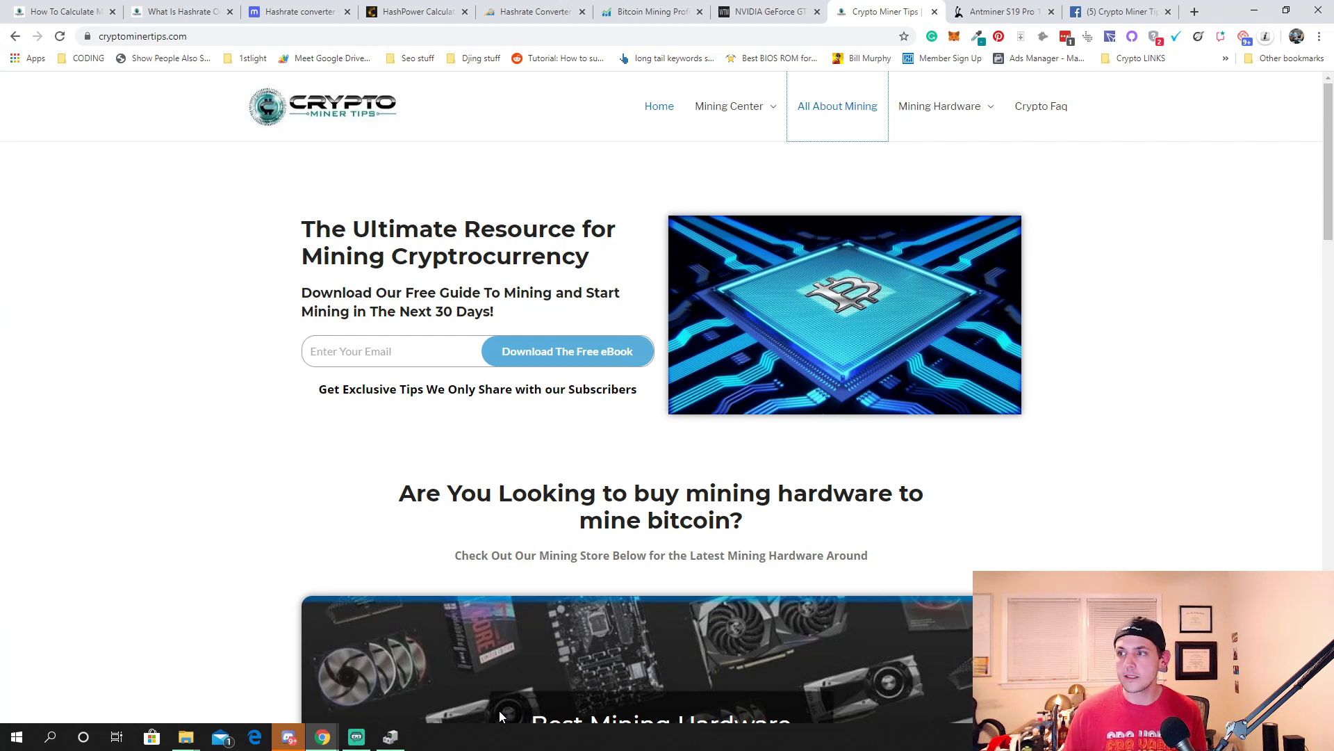
{"action": "key", "text": "ctrl+9"}
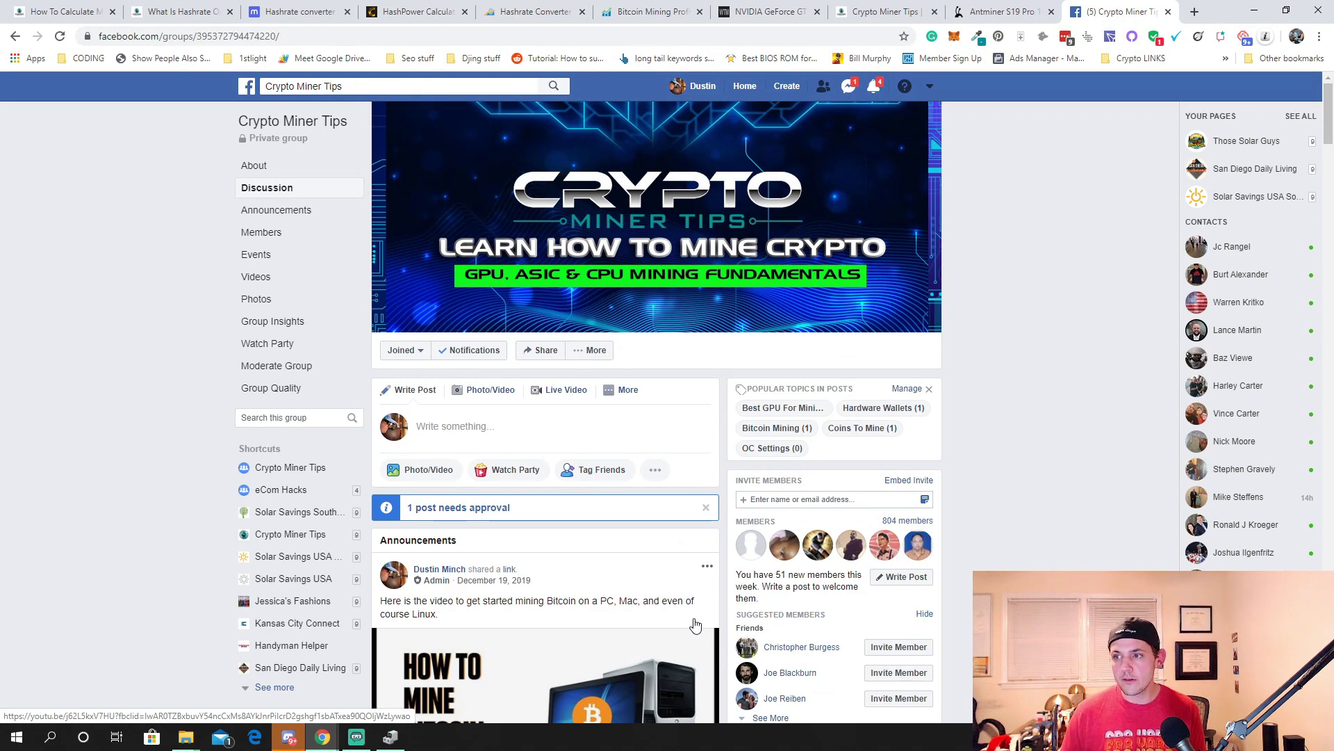
{"action": "scroll", "coordinate": [635, 648], "scroll_direction": "down", "scroll_amount": 15}
{"action": "scroll", "coordinate": [663, 500], "scroll_direction": "down", "scroll_amount": 15}
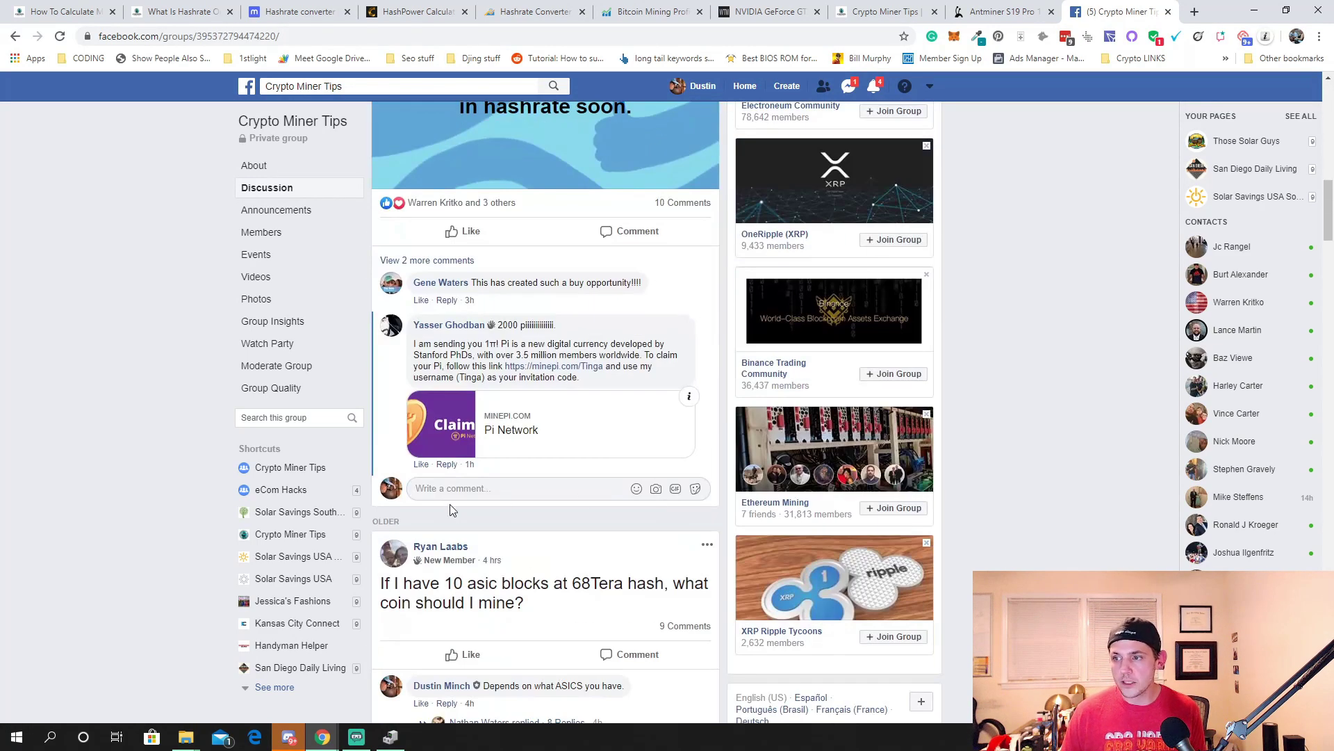
{"action": "scroll", "coordinate": [523, 438], "scroll_direction": "down", "scroll_amount": 4}
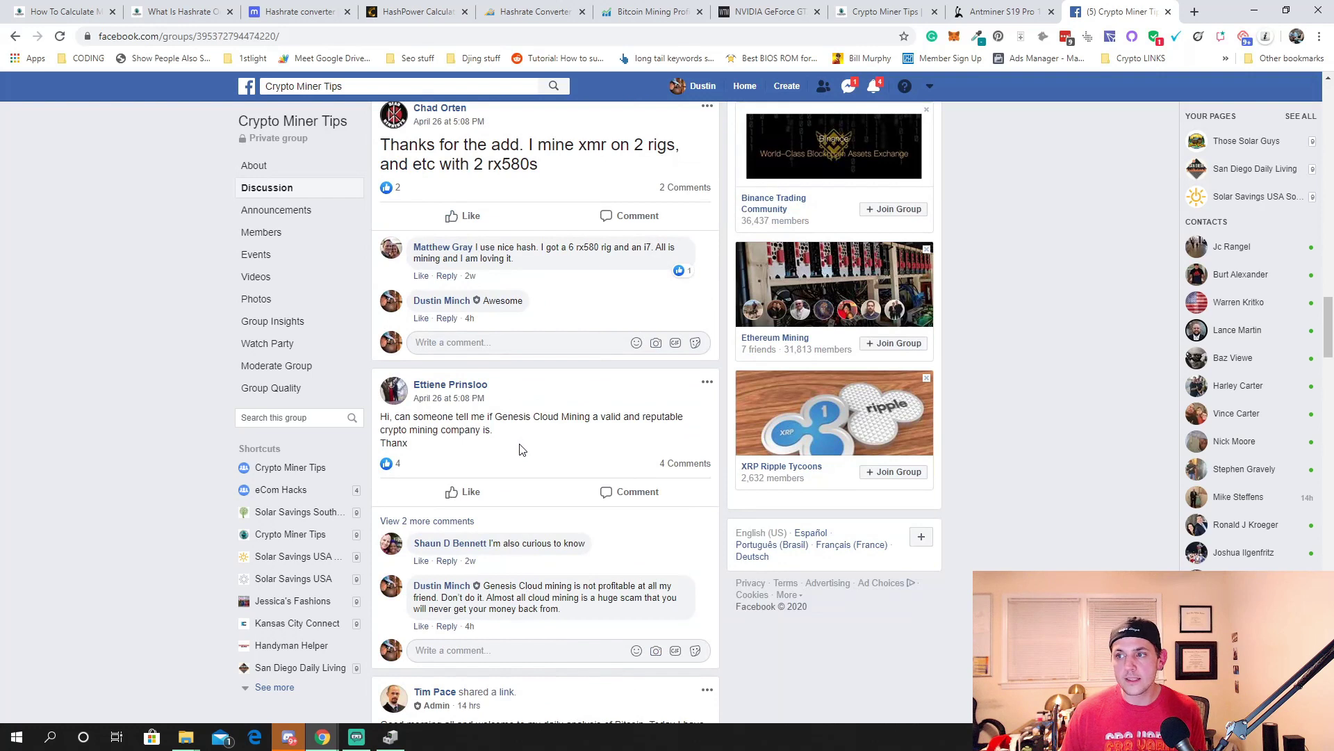